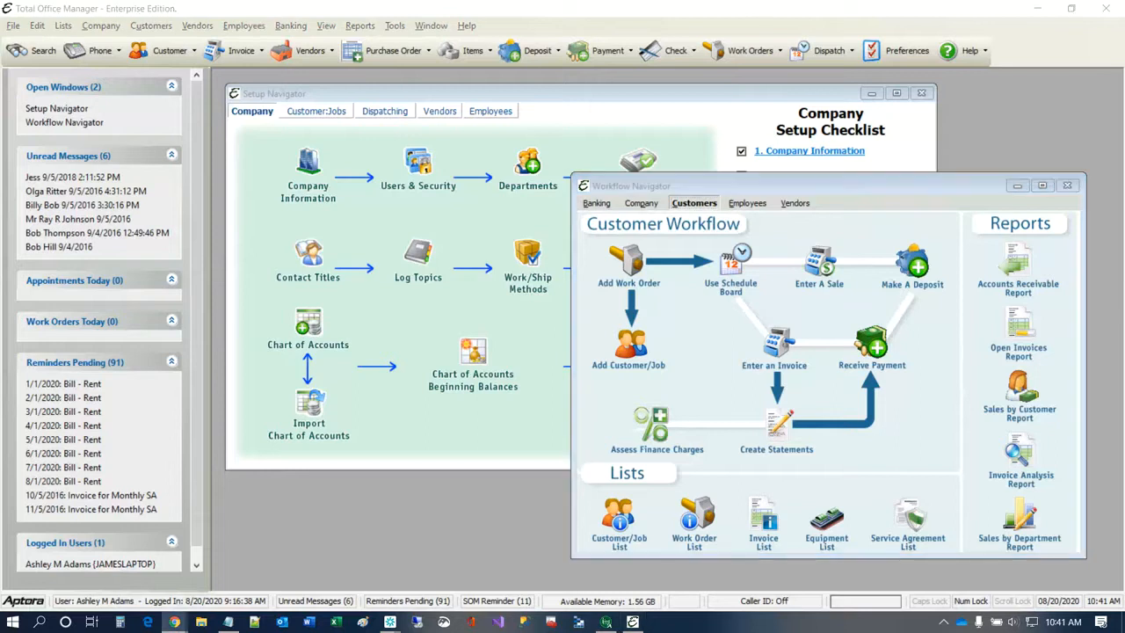
# - Bring the browser window with the Wikipedia article on off-label use into view, read its title, and move it off screen
pyautogui.moveTo(1124, 109); pyautogui.dragTo(450, 32)
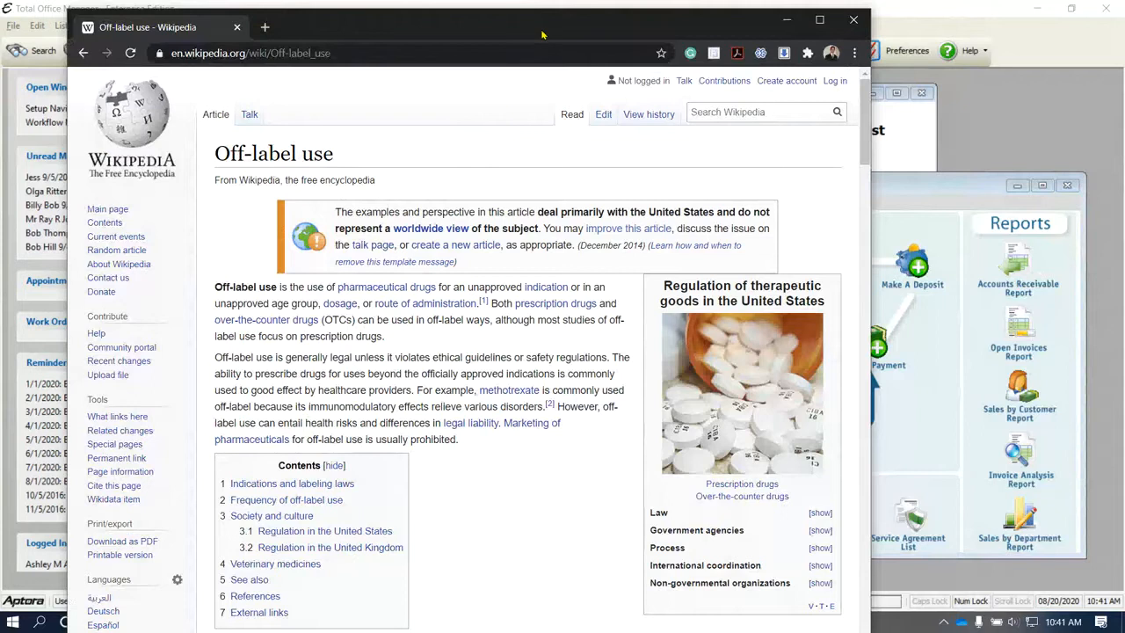
pyautogui.moveTo(537, 25)
pyautogui.mouseDown()
pyautogui.moveTo(532, 50)
pyautogui.moveTo(554, 32)
pyautogui.mouseUp()
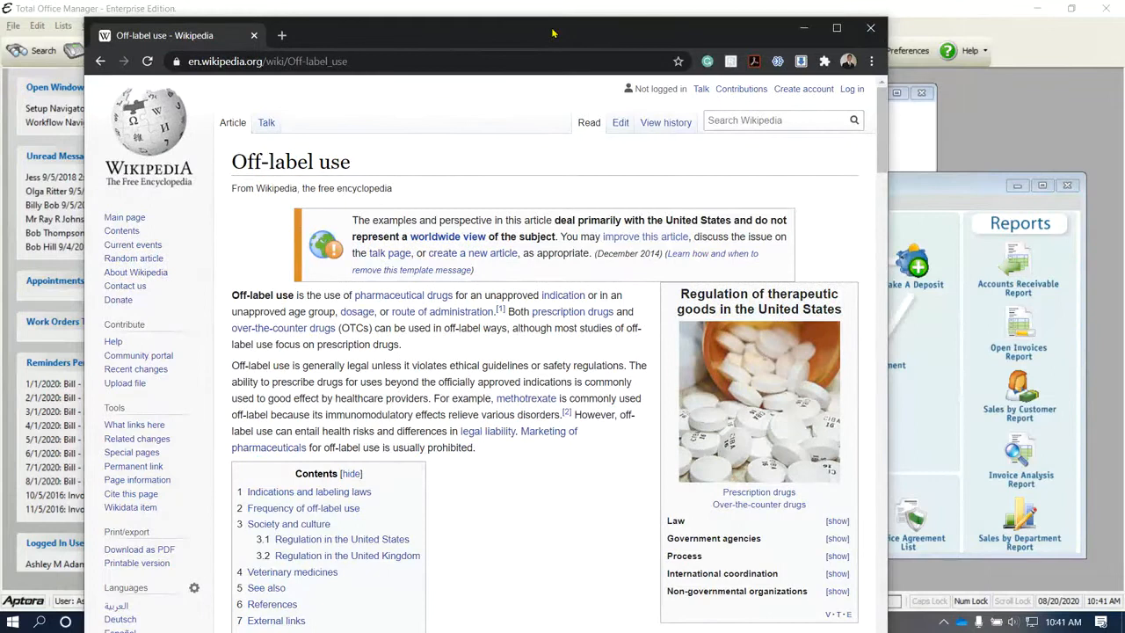
pyautogui.moveTo(553, 33); pyautogui.dragTo(553, 33)
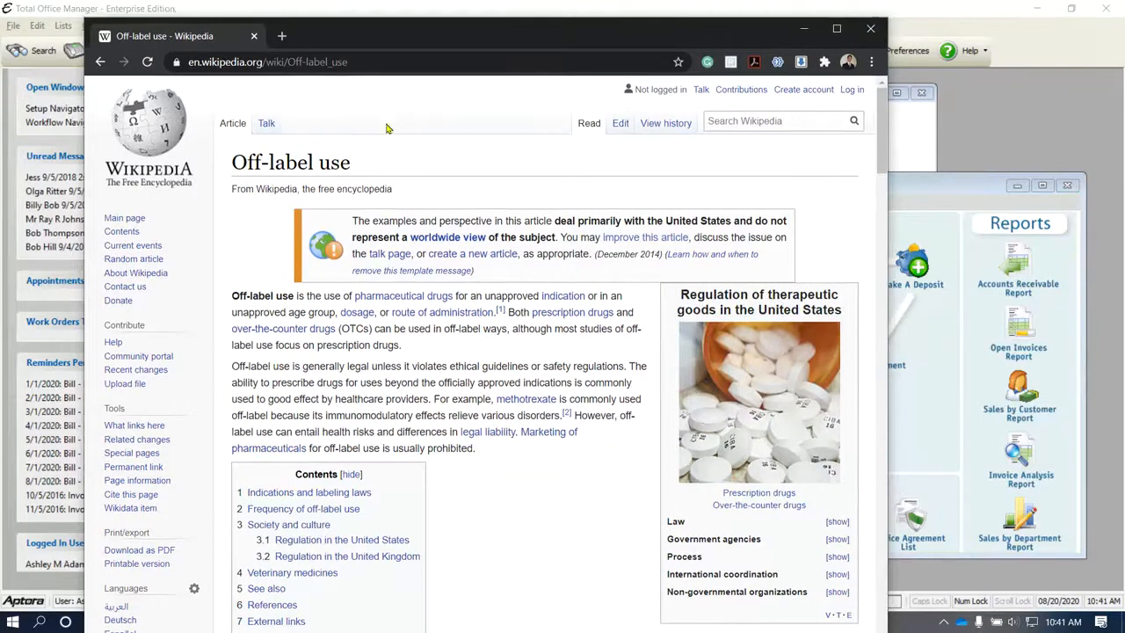
pyautogui.moveTo(232, 163); pyautogui.dragTo(360, 184)
pyautogui.click(359, 166)
pyautogui.moveTo(423, 39); pyautogui.dragTo(1124, 91)
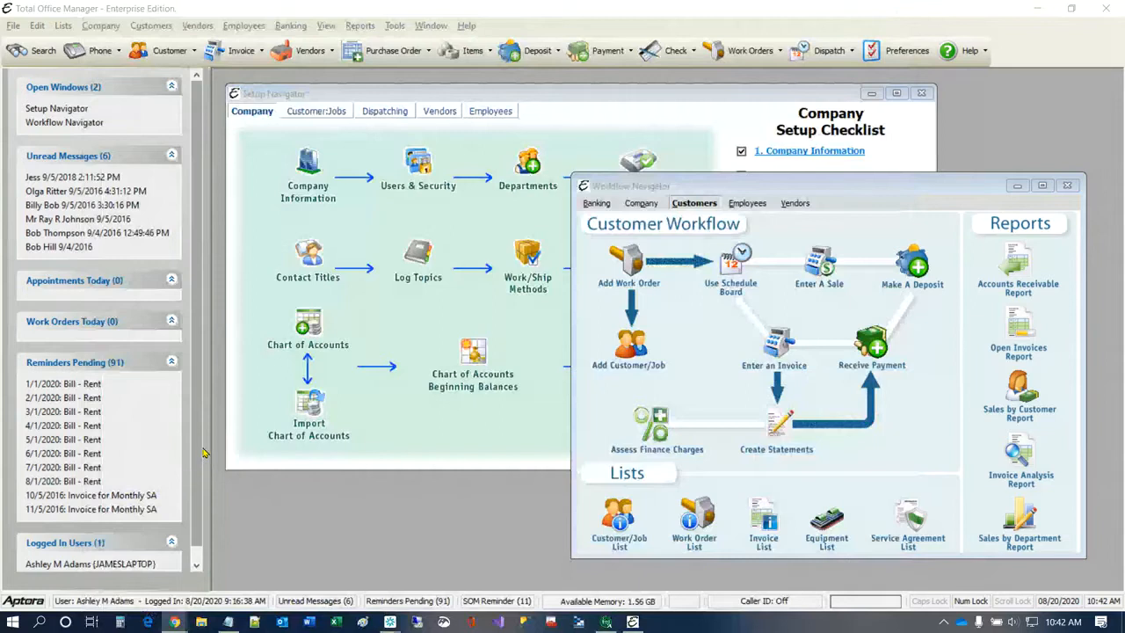
pyautogui.click(101, 25)
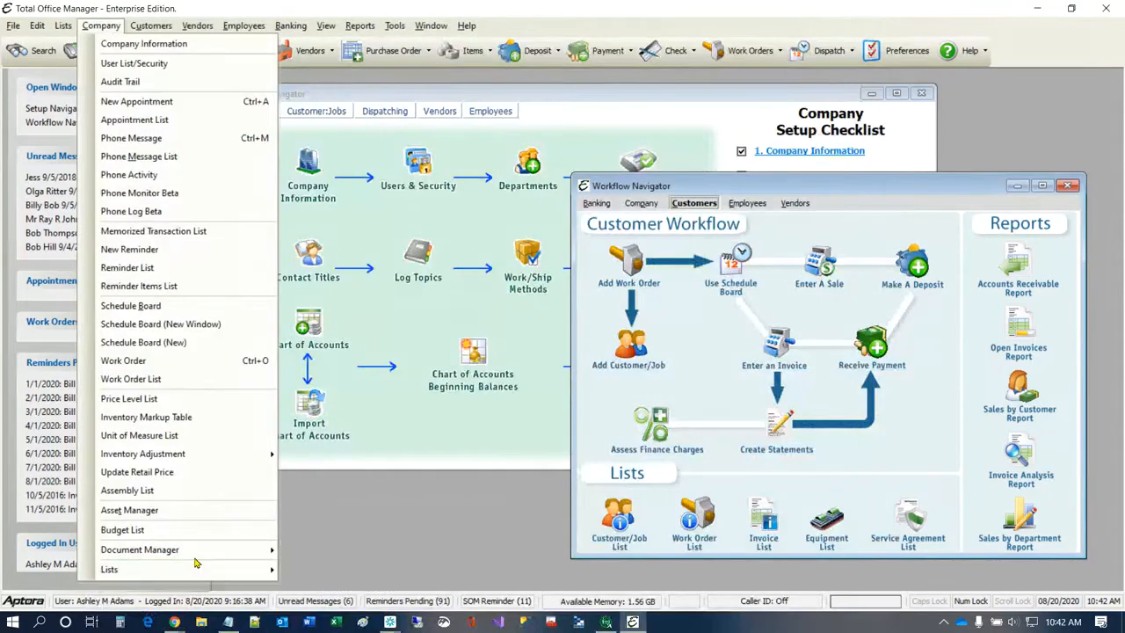
pyautogui.moveTo(244, 28)
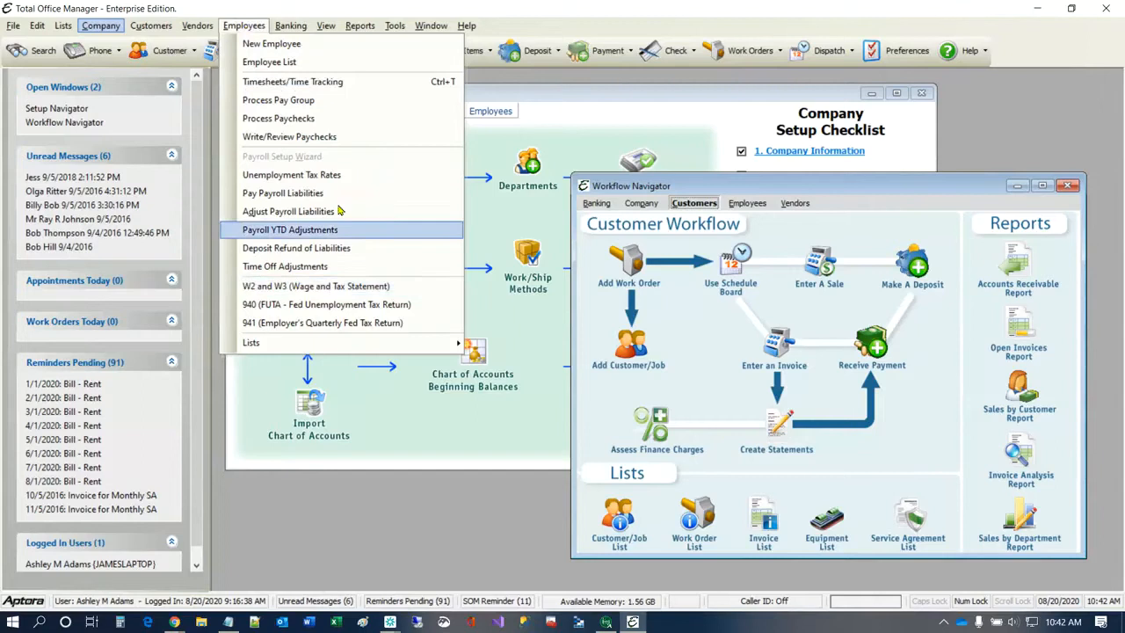
pyautogui.moveTo(312, 27)
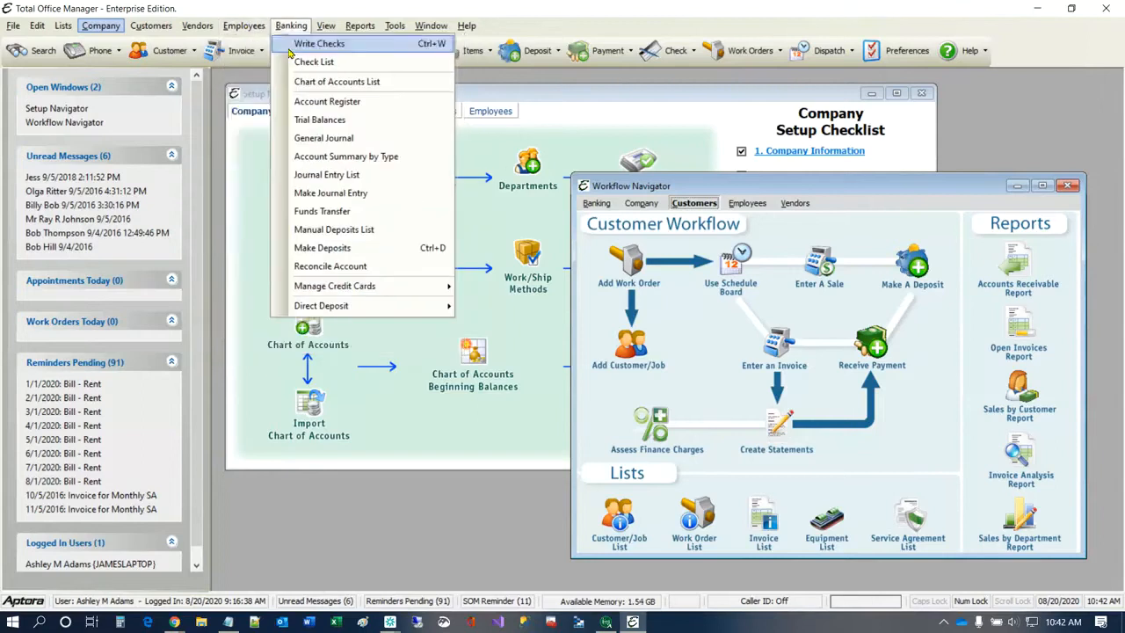
# - Close the Setup Navigator and Workflow Navigator windows and hide the Information Center
pyautogui.click(925, 95)
pyautogui.click(922, 93)
pyautogui.click(1066, 186)
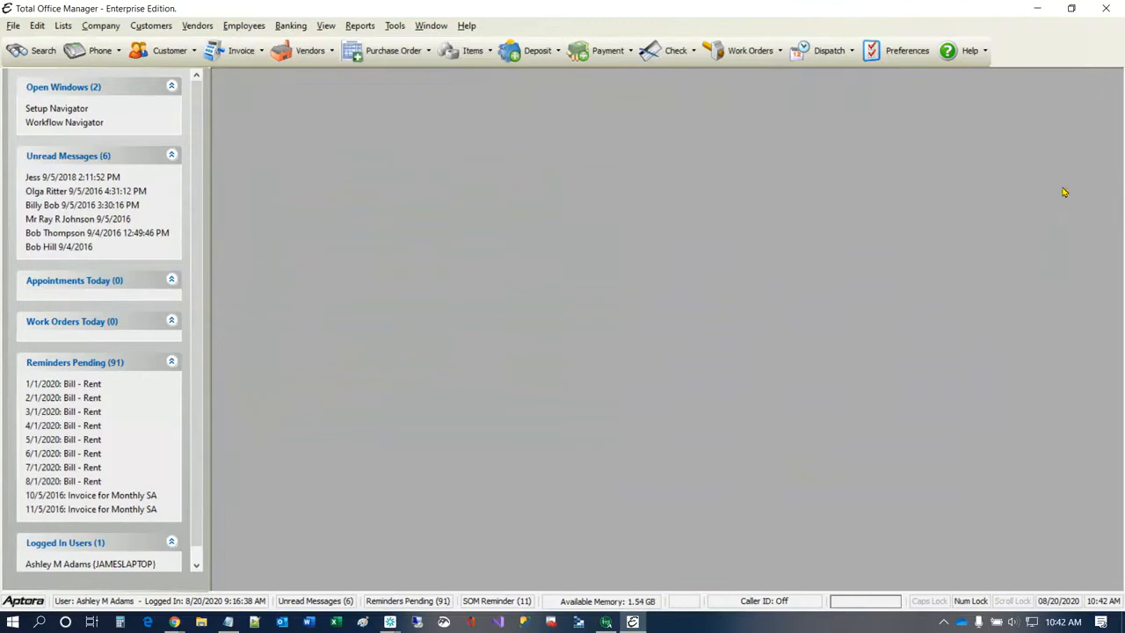
pyautogui.click(327, 27)
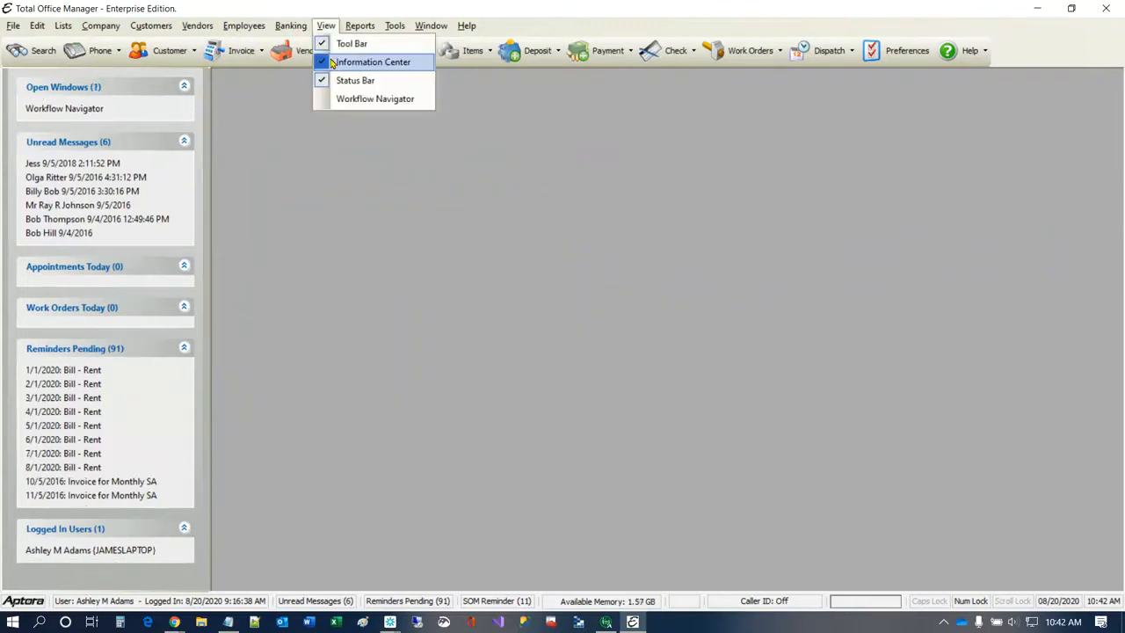
pyautogui.click(356, 62)
# - Open the Payroll Items List from the employee lists
pyautogui.click(238, 30)
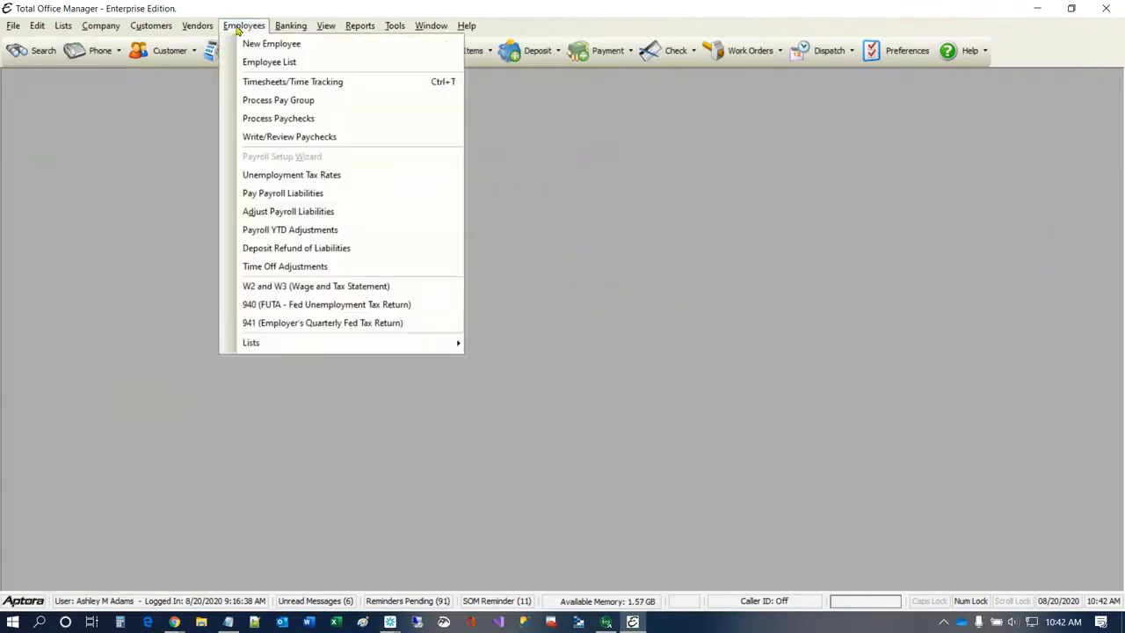
pyautogui.moveTo(393, 344)
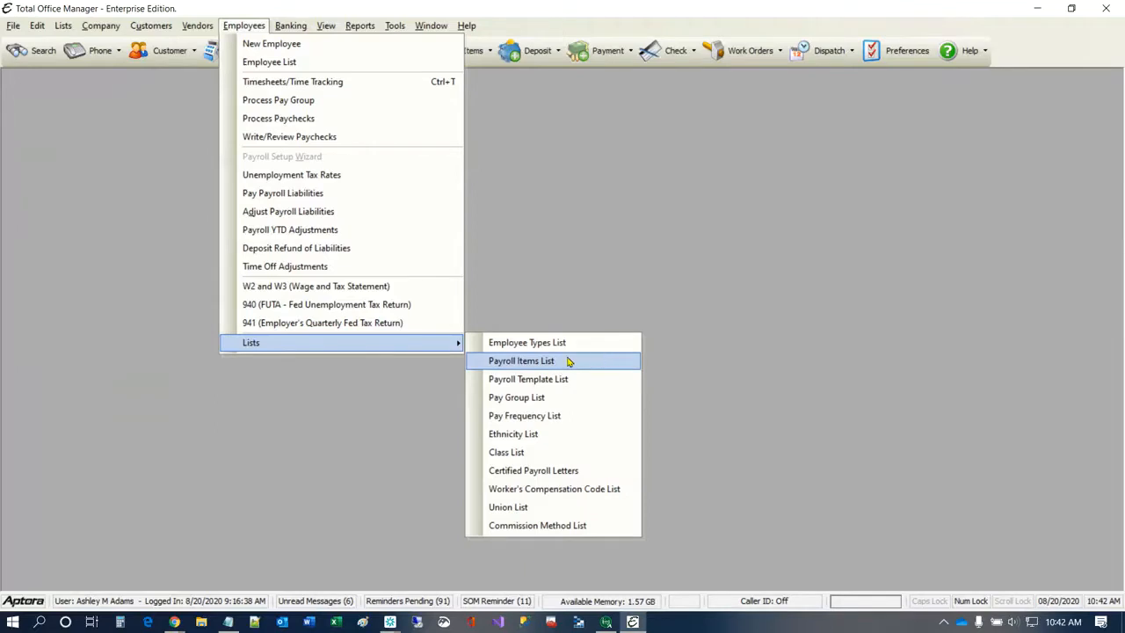
pyautogui.click(534, 362)
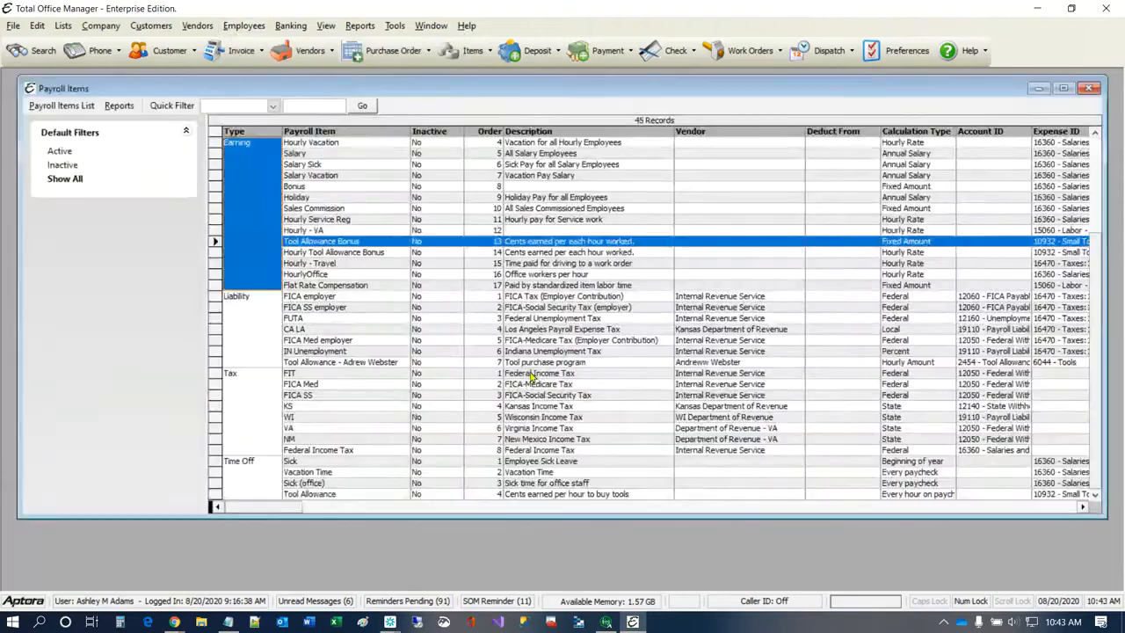
# - Open the Tool Allowance Bonus earning item from the payroll items and examine its amount and settings
pyautogui.click(410, 428)
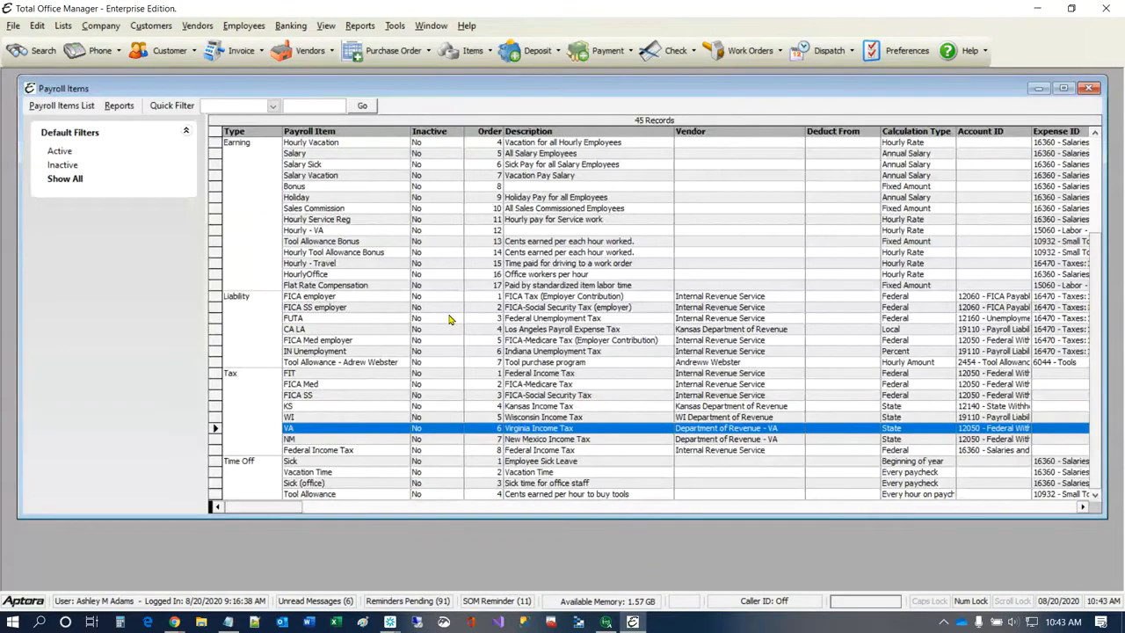
pyautogui.scroll(4, 449, 319)
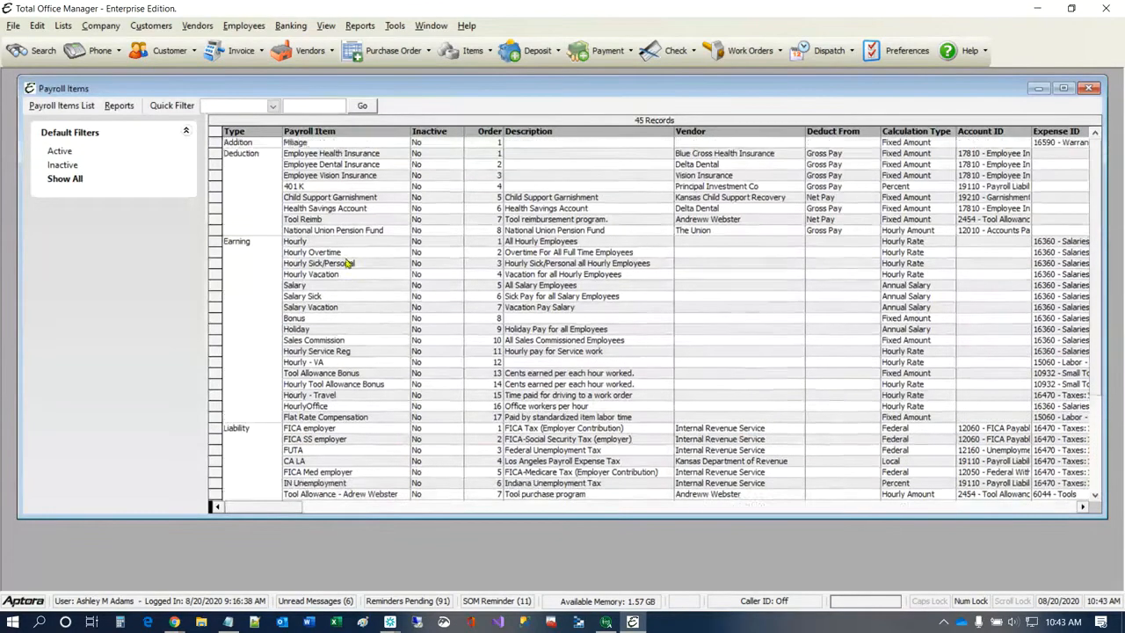
pyautogui.click(309, 375)
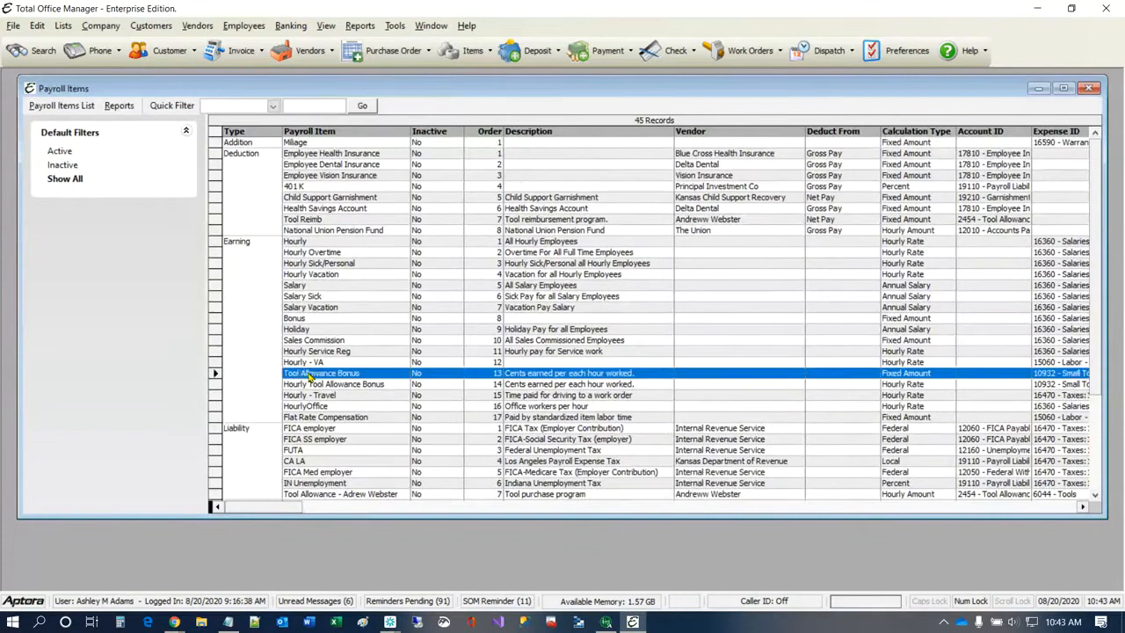
pyautogui.doubleClick(309, 375)
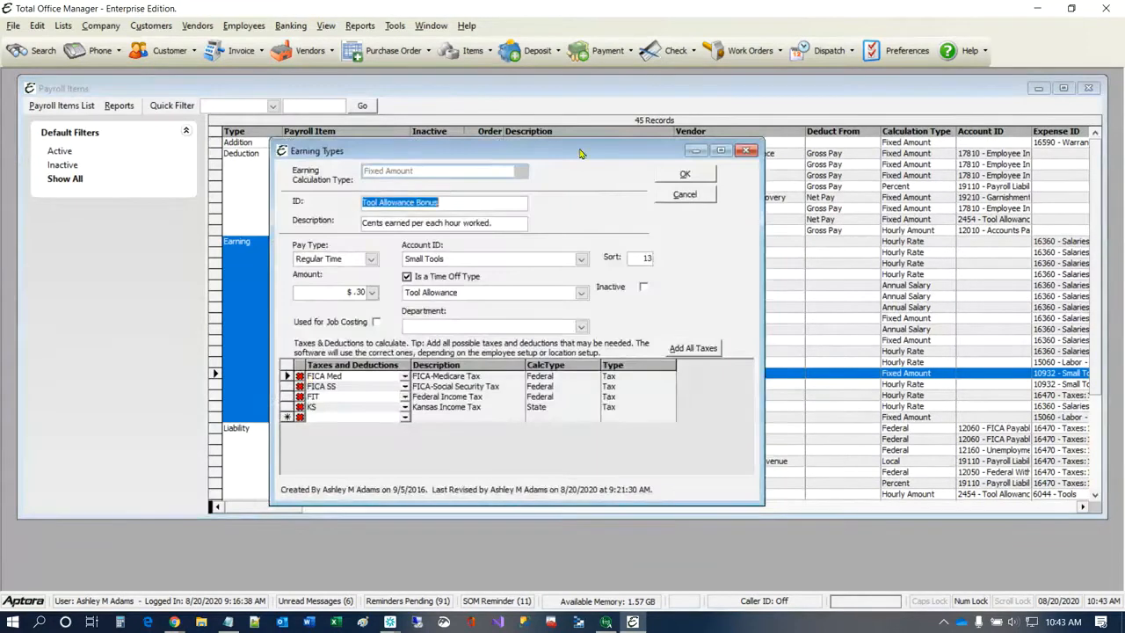
pyautogui.moveTo(580, 155); pyautogui.dragTo(473, 176)
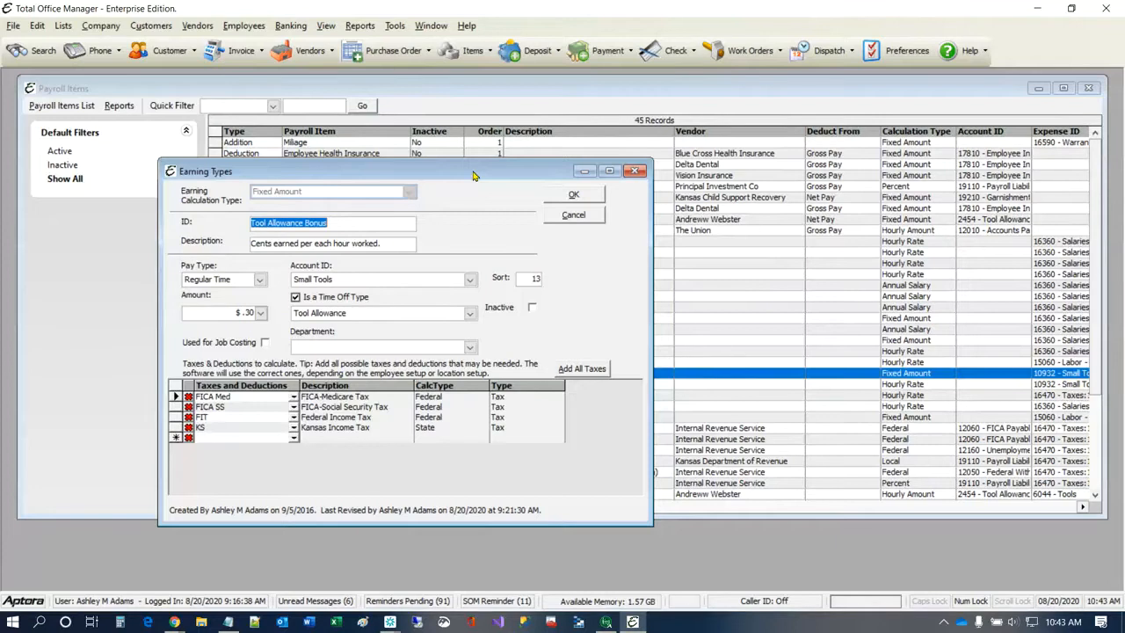
pyautogui.click(231, 314)
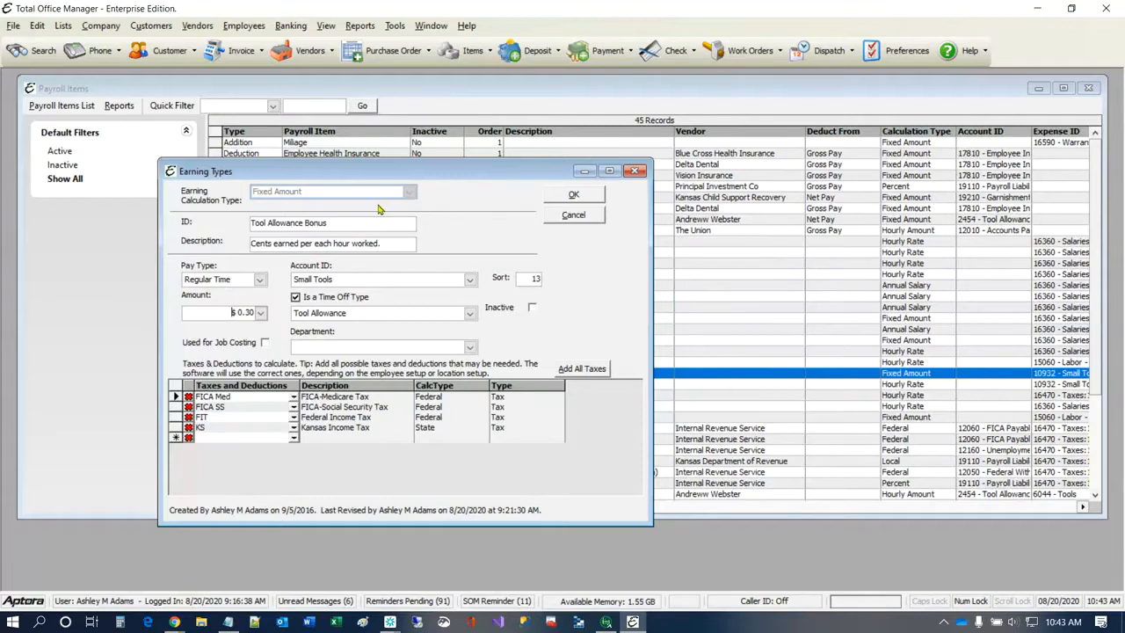
pyautogui.moveTo(430, 178); pyautogui.dragTo(444, 134)
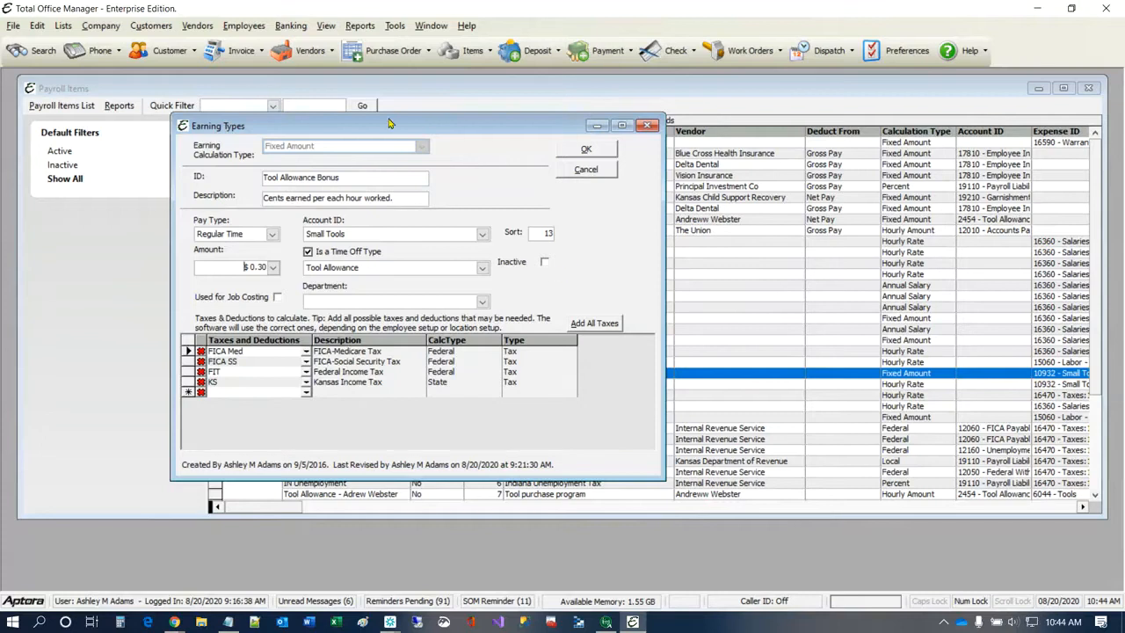
# - Open the first employee's record from the Employee List
pyautogui.click(255, 26)
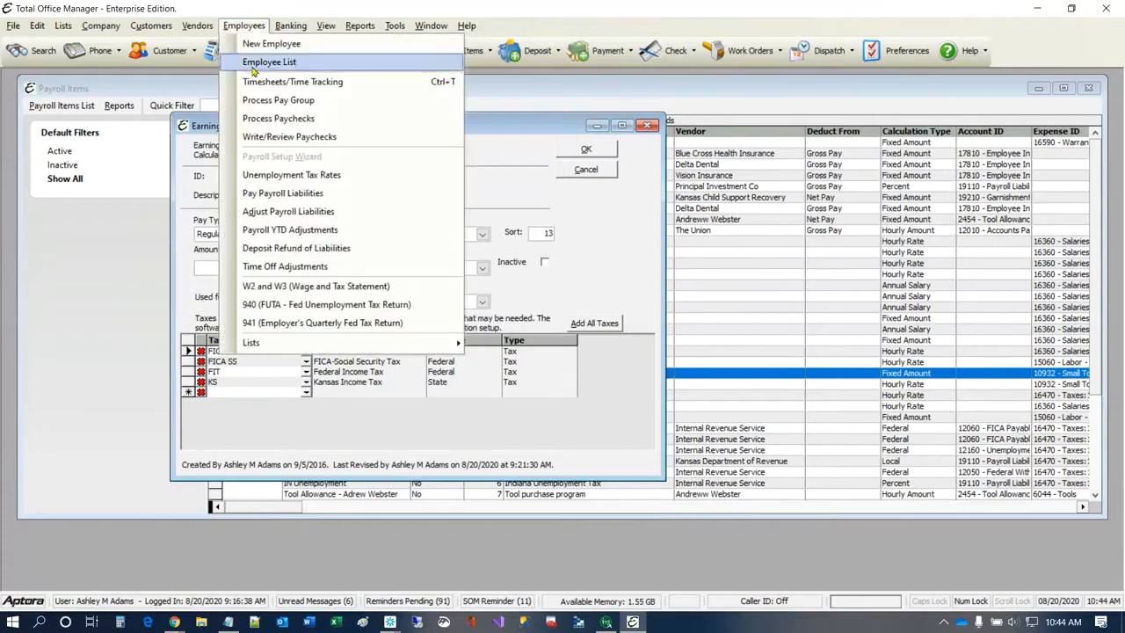
pyautogui.click(252, 63)
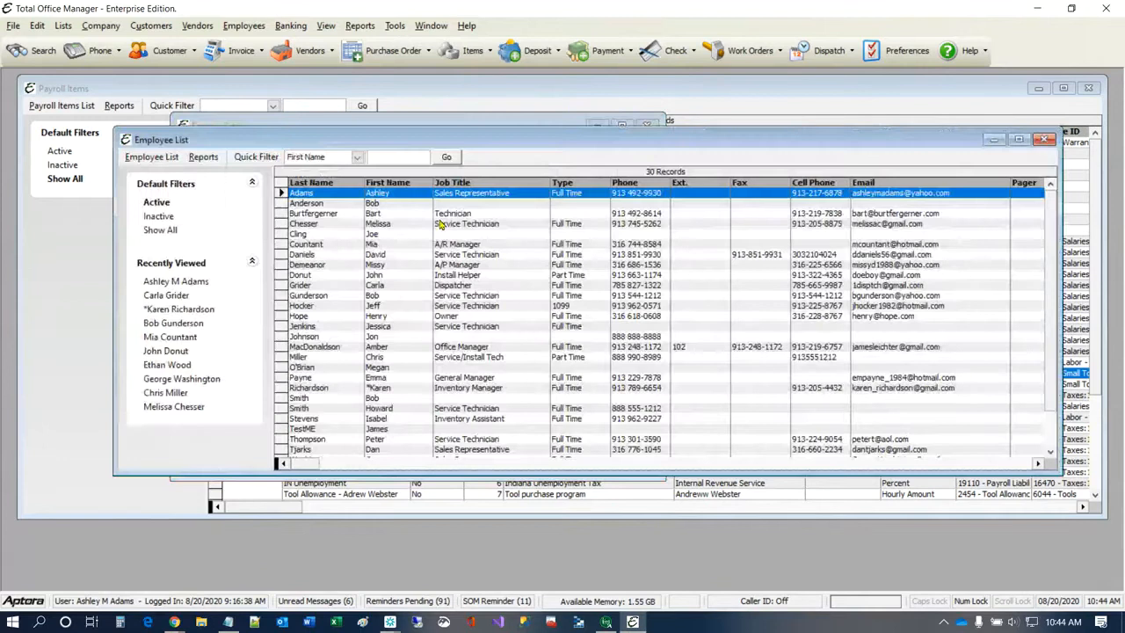
pyautogui.doubleClick(311, 193)
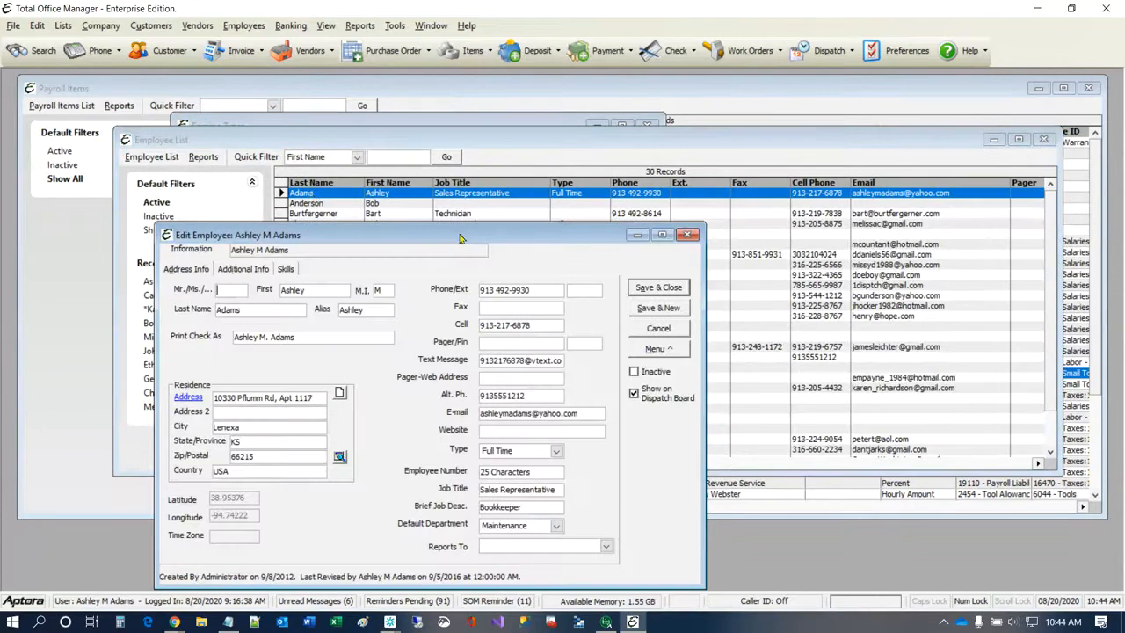
pyautogui.moveTo(459, 237); pyautogui.dragTo(562, 115)
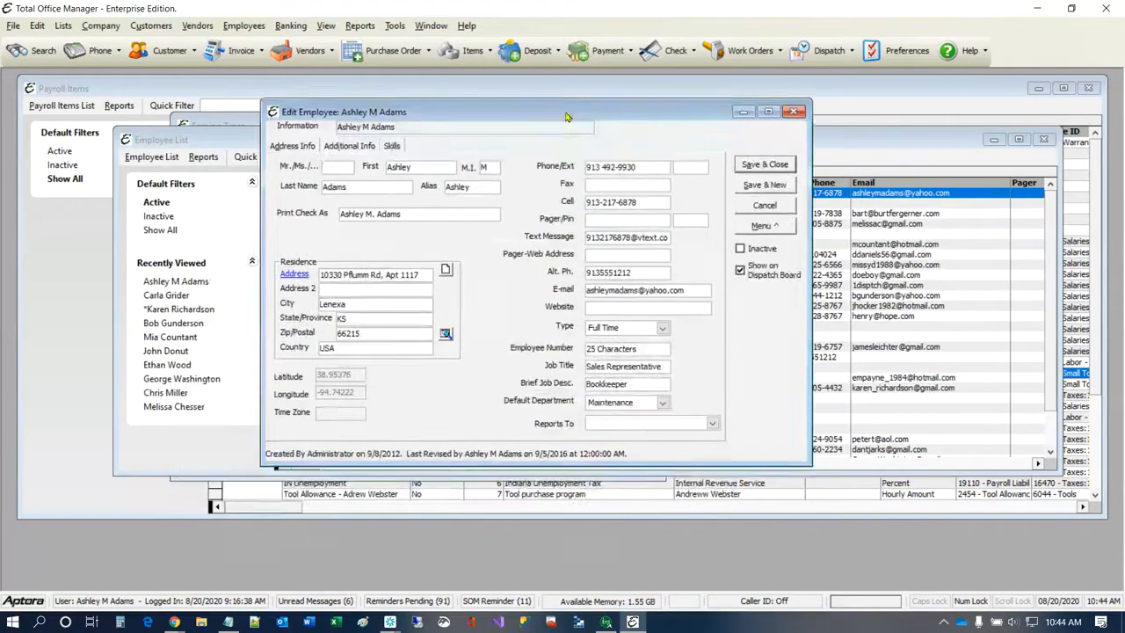
# - Examine the assets assigned to the employee in the additional information and locate the Asset Manager command
pyautogui.click(350, 147)
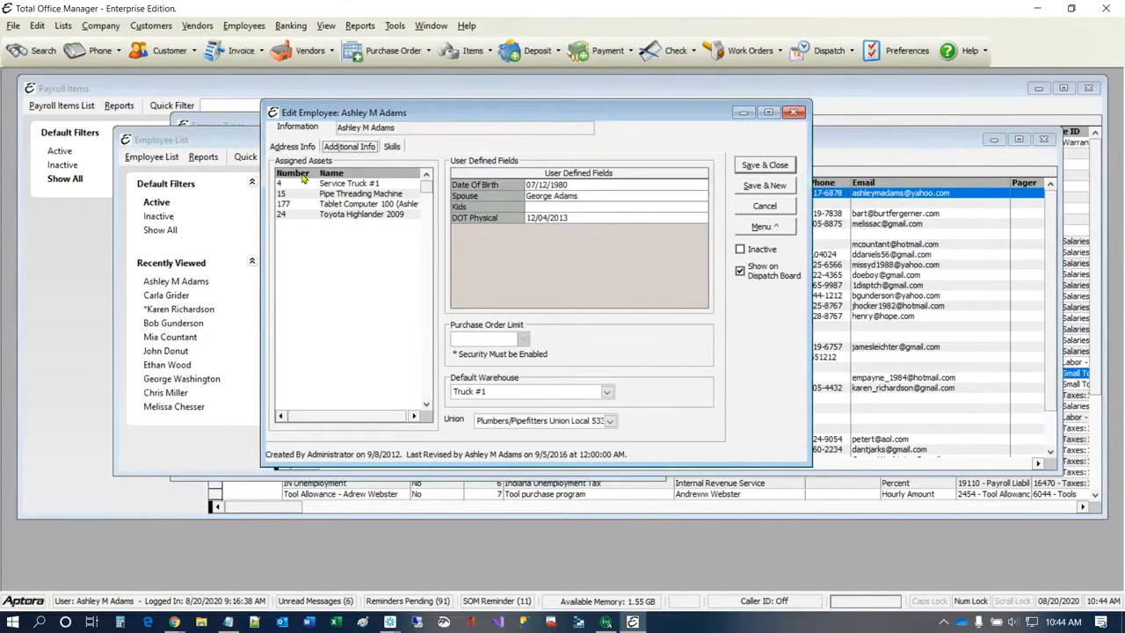
pyautogui.click(360, 197)
pyautogui.click(360, 204)
pyautogui.click(361, 214)
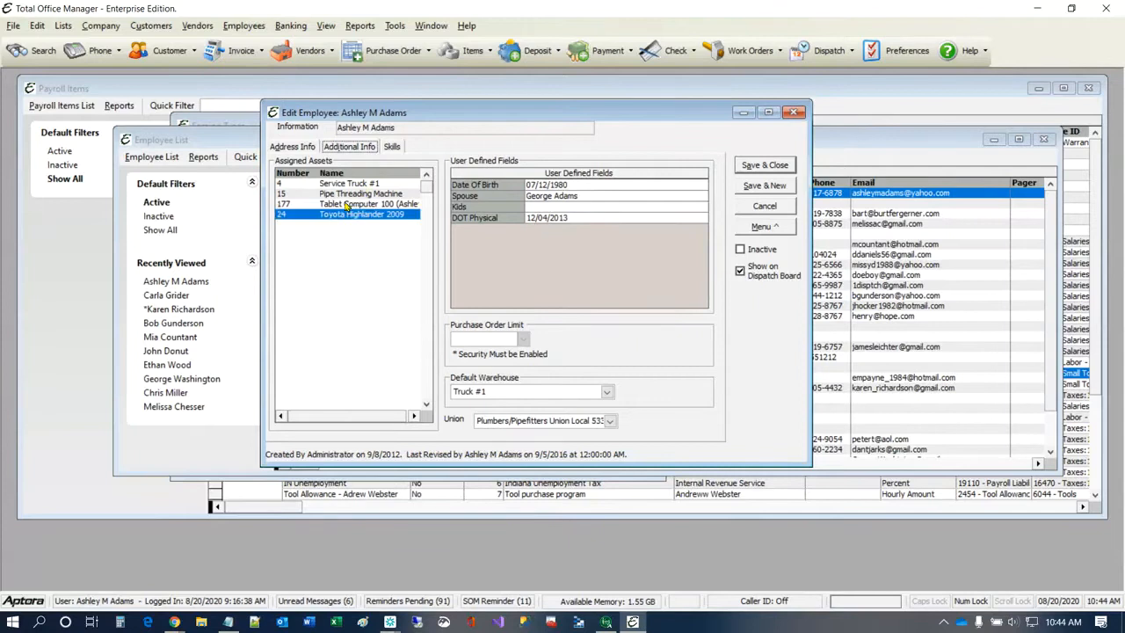
pyautogui.click(101, 25)
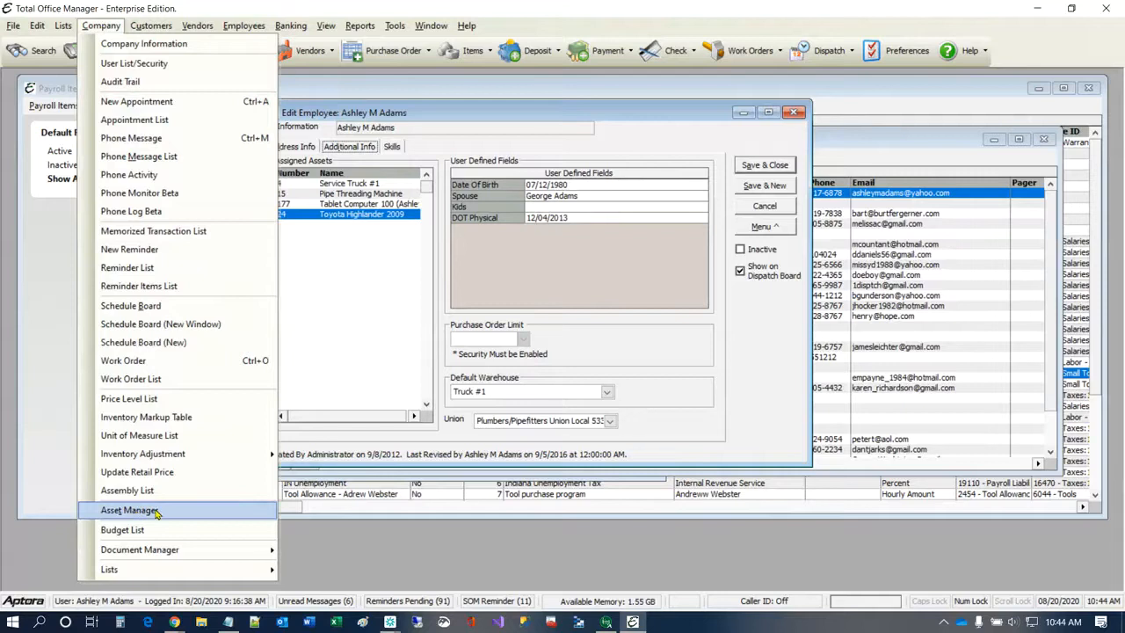
pyautogui.click(617, 138)
# - Go through the employee's assigned truck, threading machine, tablet and car, and close the employee record and the Employee List
pyautogui.click(356, 194)
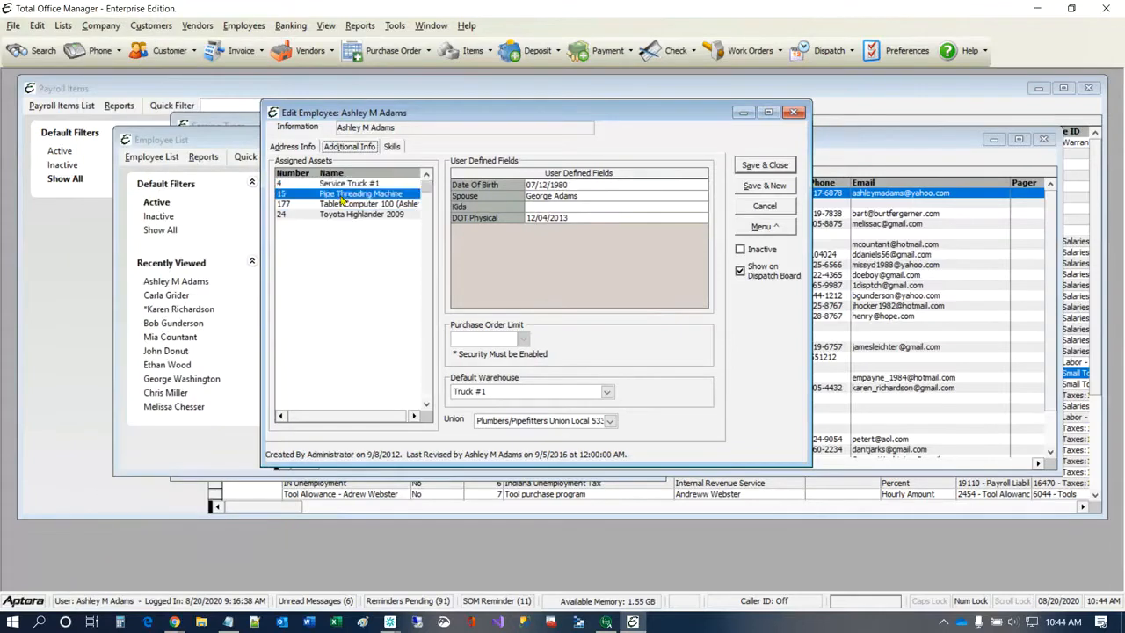
pyautogui.click(343, 213)
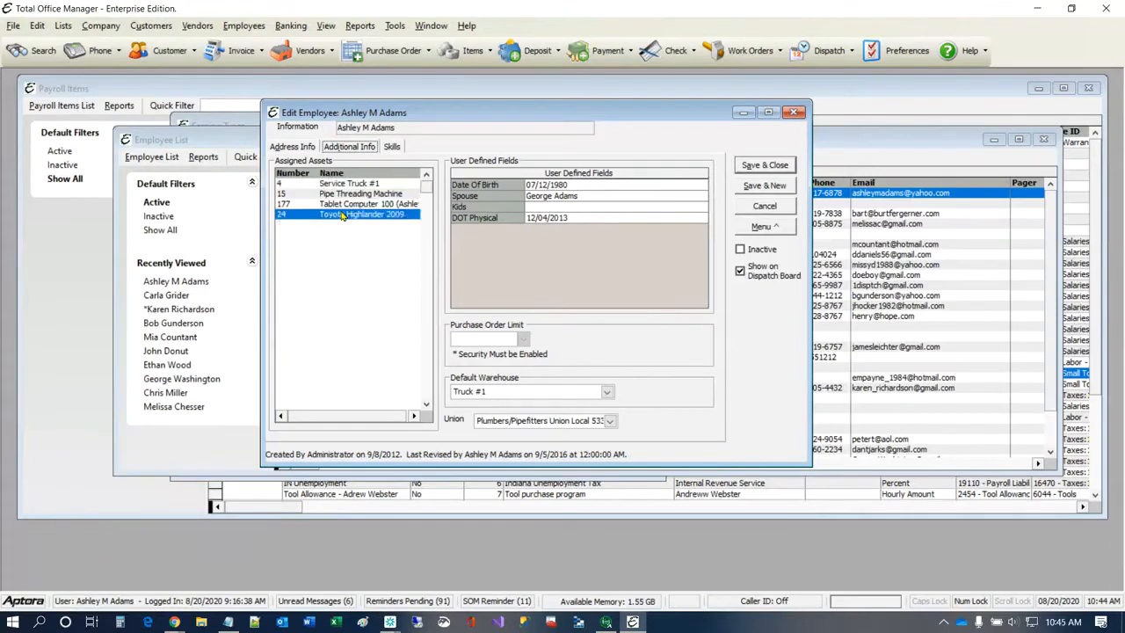
pyautogui.click(360, 183)
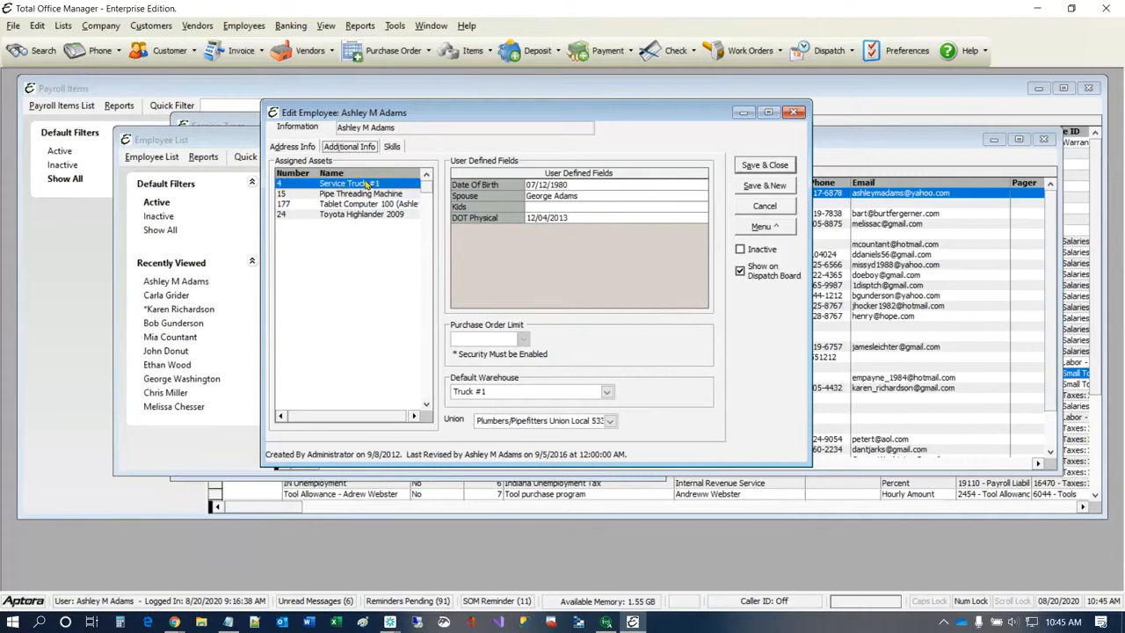
pyautogui.click(360, 194)
pyautogui.click(361, 204)
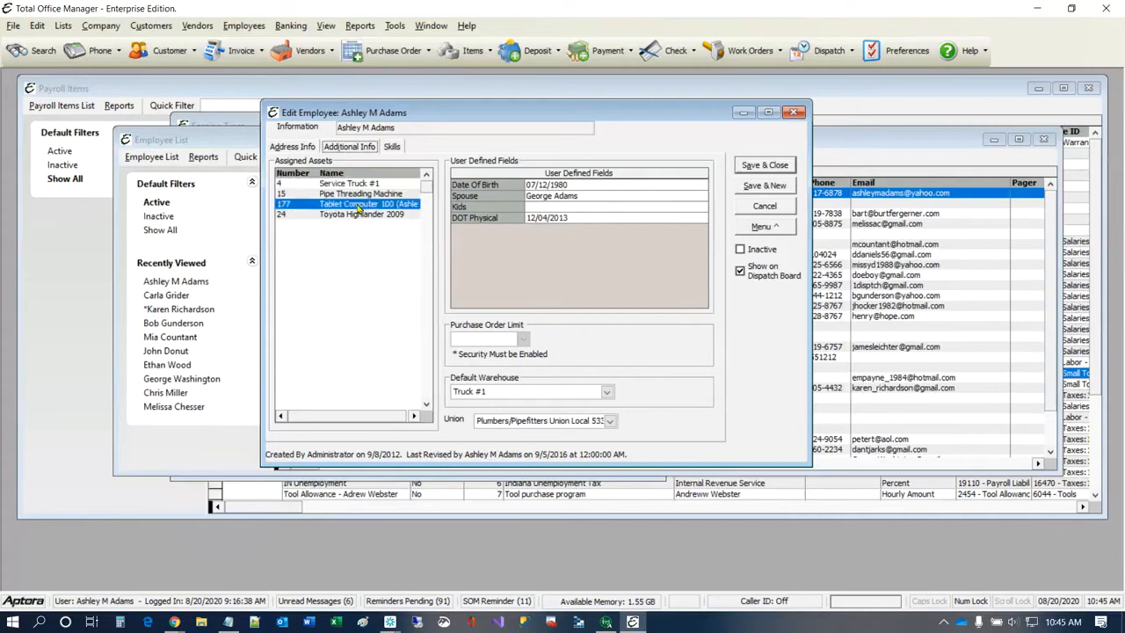
pyautogui.click(359, 215)
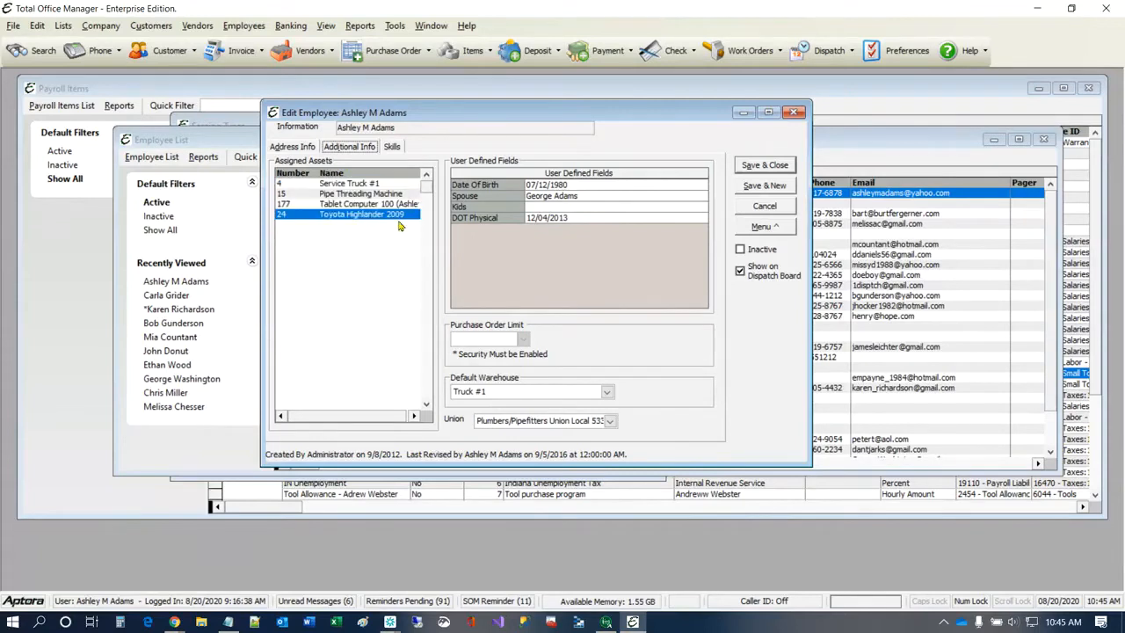
pyautogui.click(796, 112)
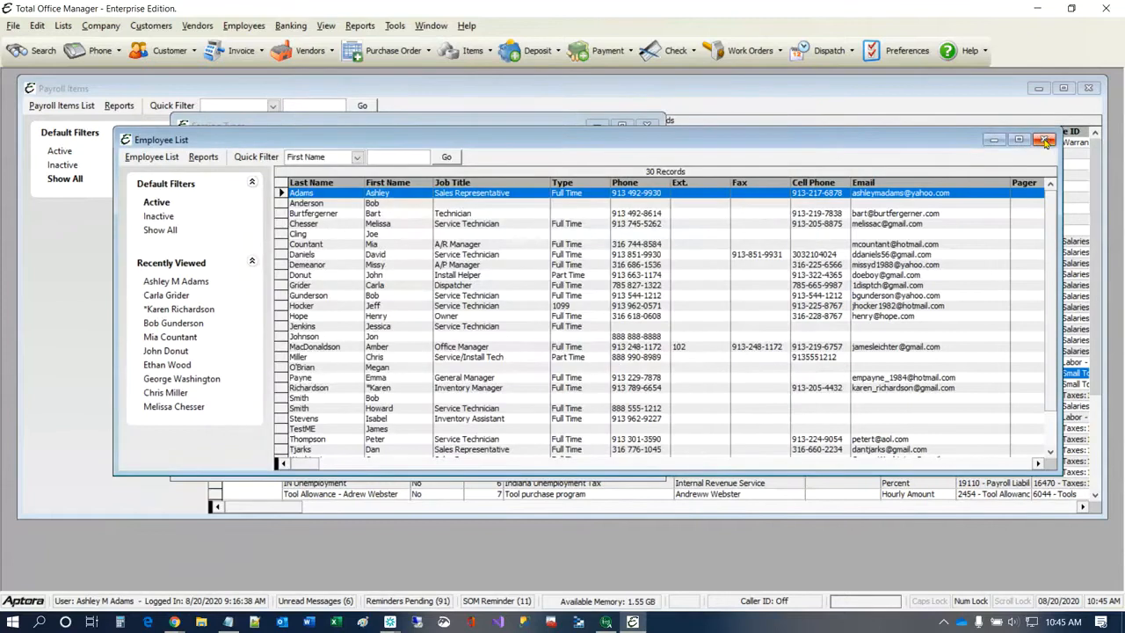
pyautogui.click(1044, 140)
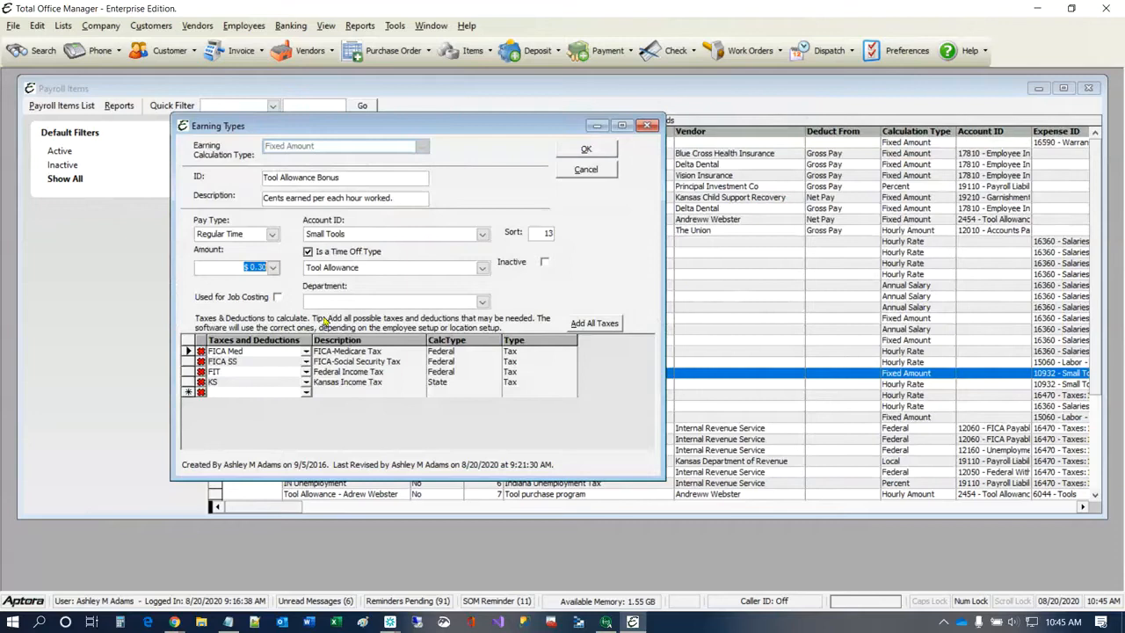
# - Check the amount of the Tool Allowance Bonus, close its earning record and select the Employee Vision Insurance deduction
pyautogui.click(240, 268)
pyautogui.click(648, 127)
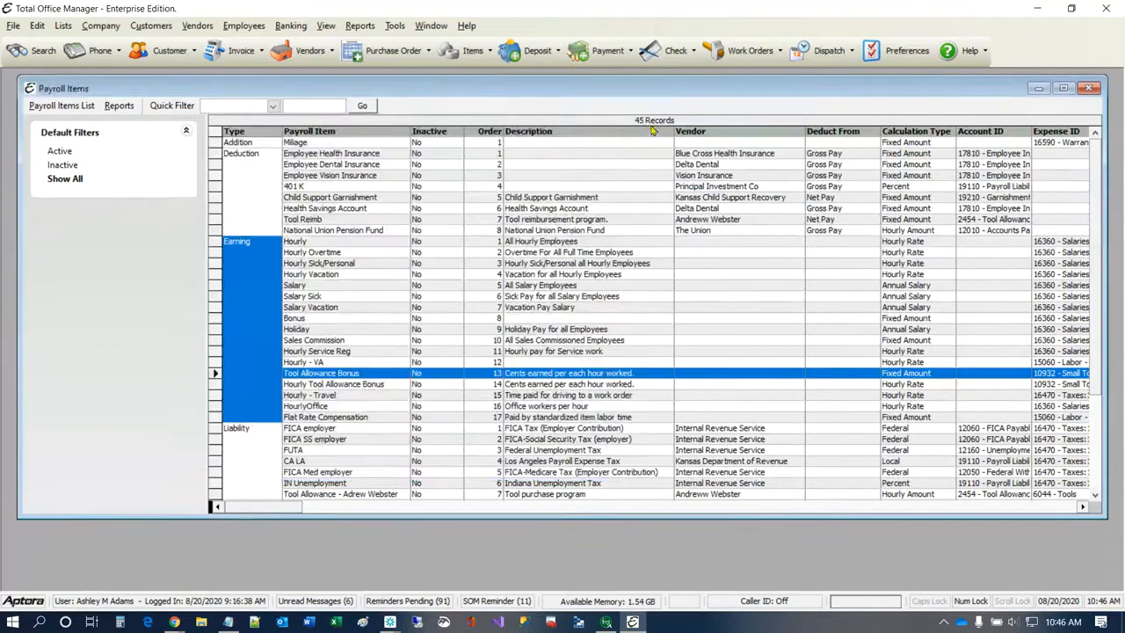
pyautogui.click(333, 180)
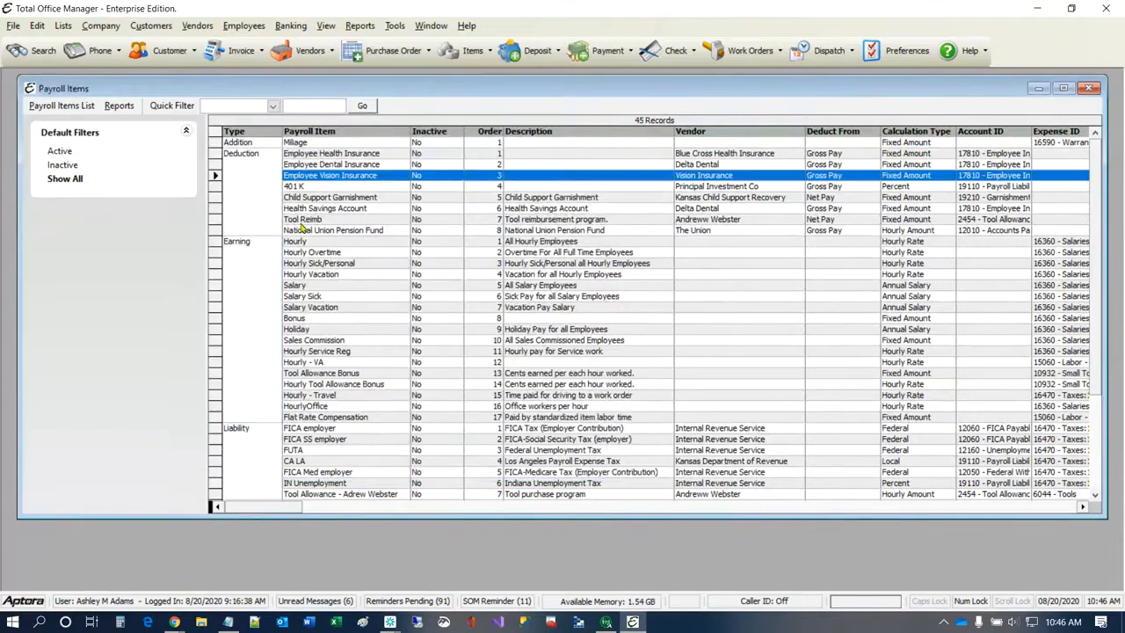
# - Open the Tool Reimb deduction from the payroll items and check its amount
pyautogui.click(312, 222)
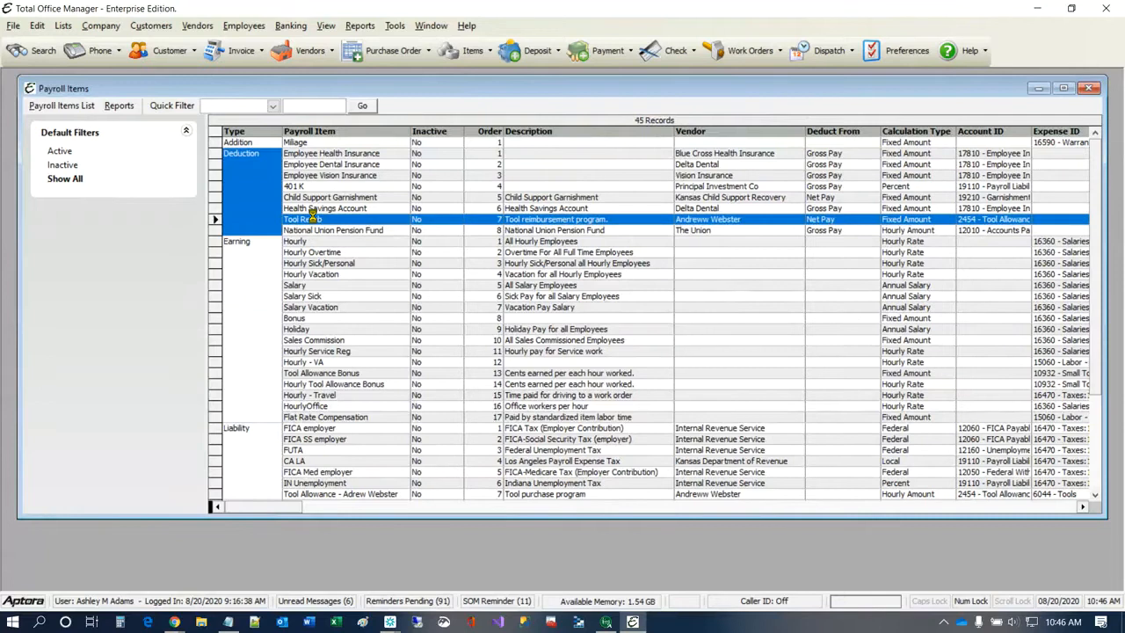
pyautogui.doubleClick(309, 218)
pyautogui.moveTo(518, 180); pyautogui.dragTo(317, 120)
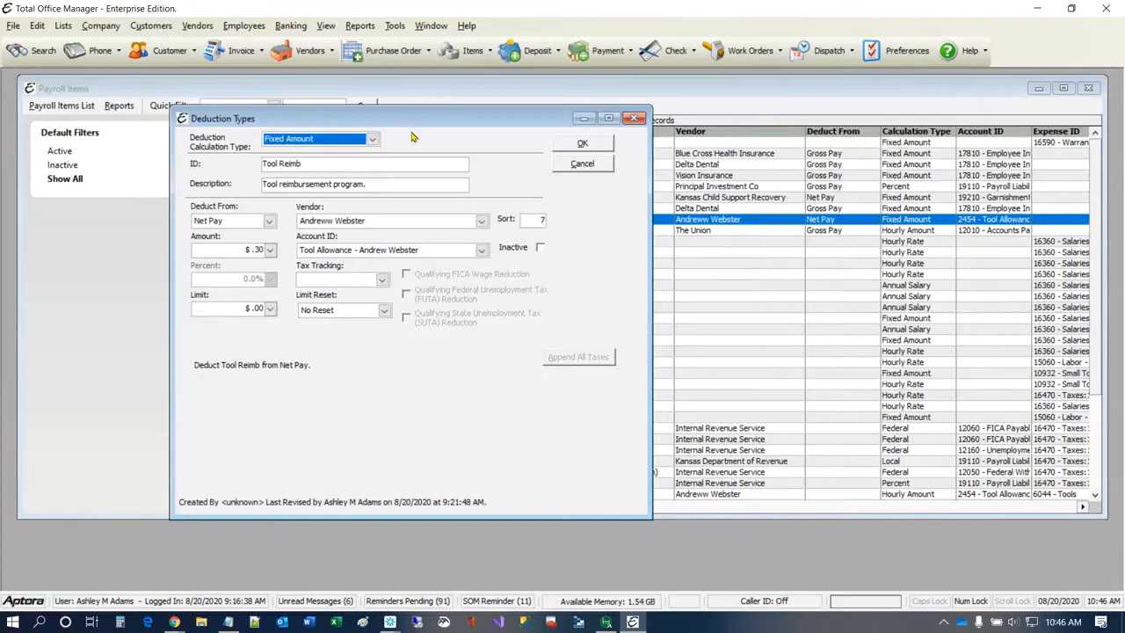
pyautogui.click(224, 251)
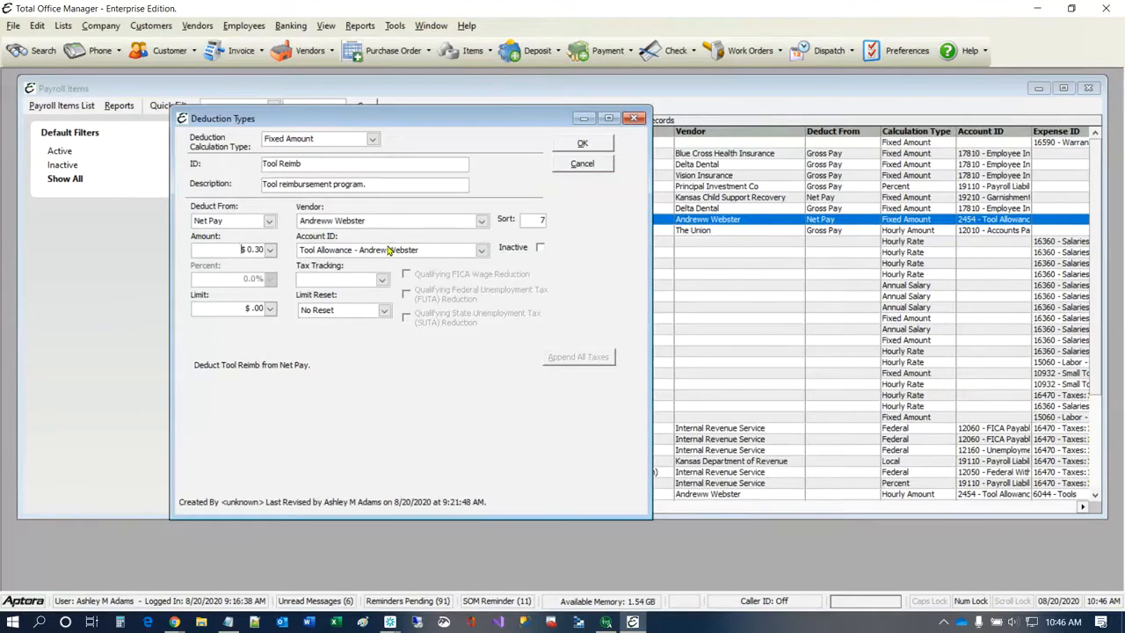
# - Review the account and vendor choices for the Tool Reimb deduction, keeping the employee's tool allowance account and vendor selected
pyautogui.click(482, 251)
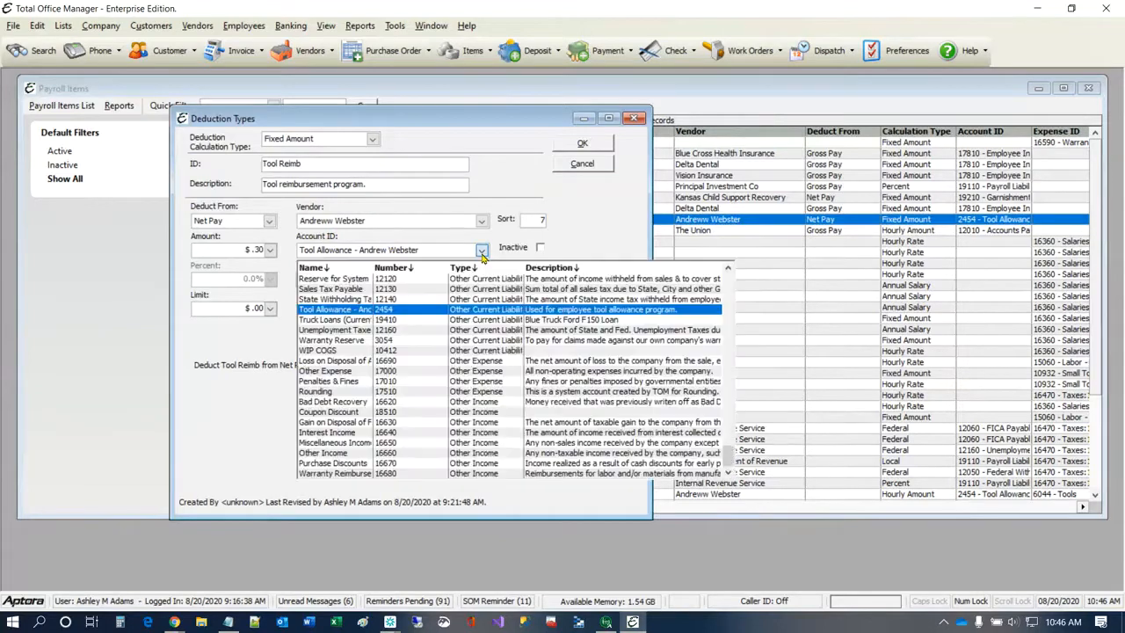
pyautogui.click(496, 312)
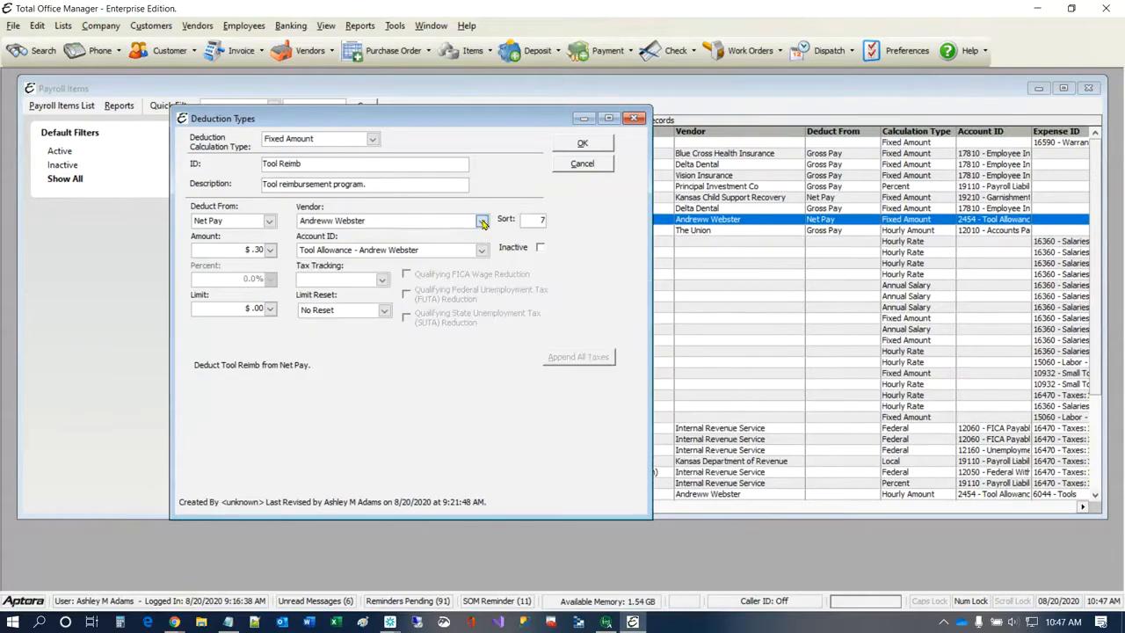
pyautogui.click(481, 222)
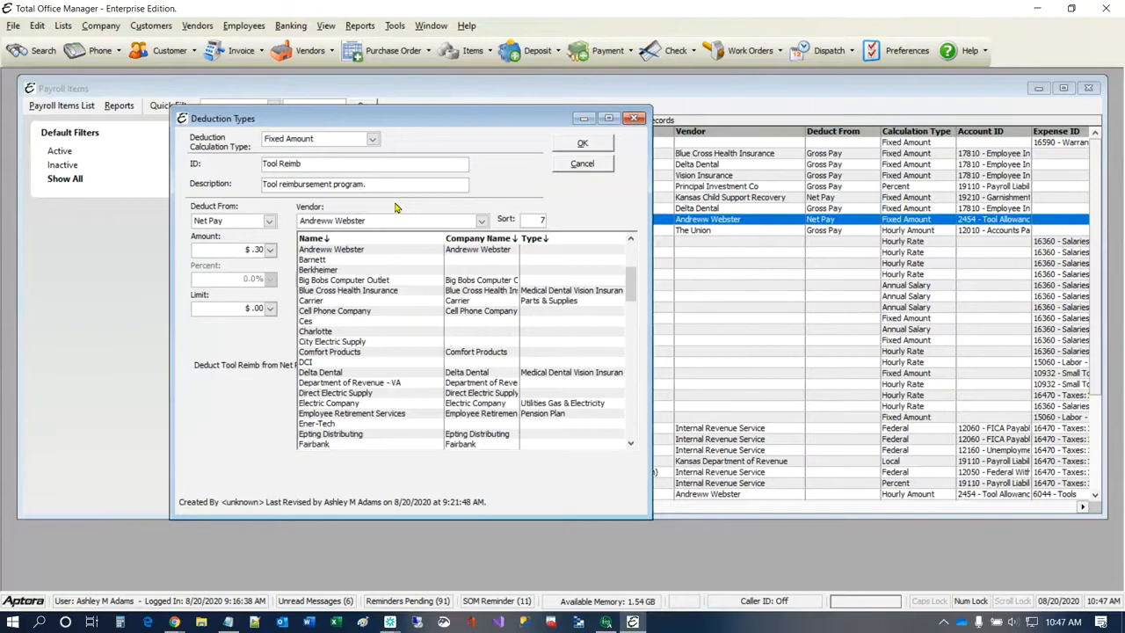
pyautogui.click(396, 208)
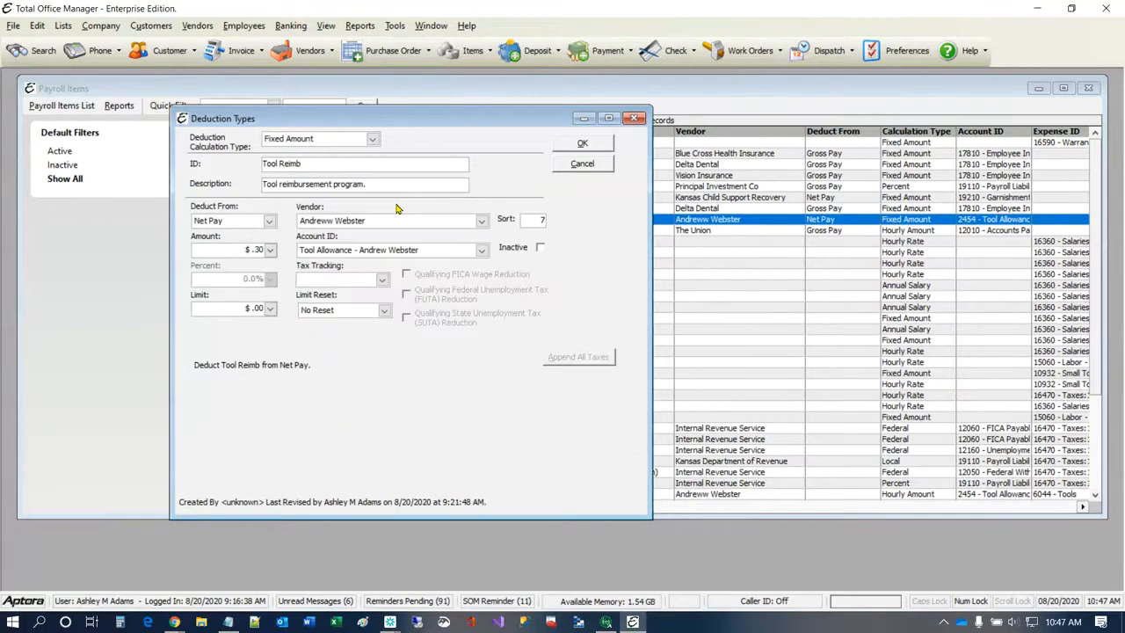
pyautogui.click(482, 251)
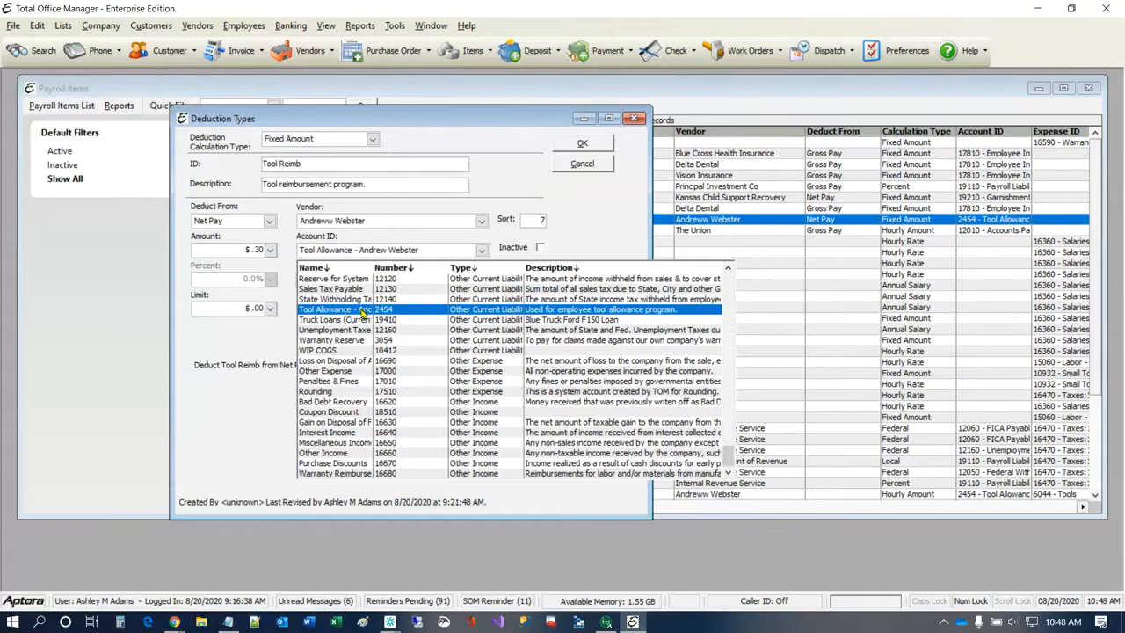
pyautogui.click(577, 232)
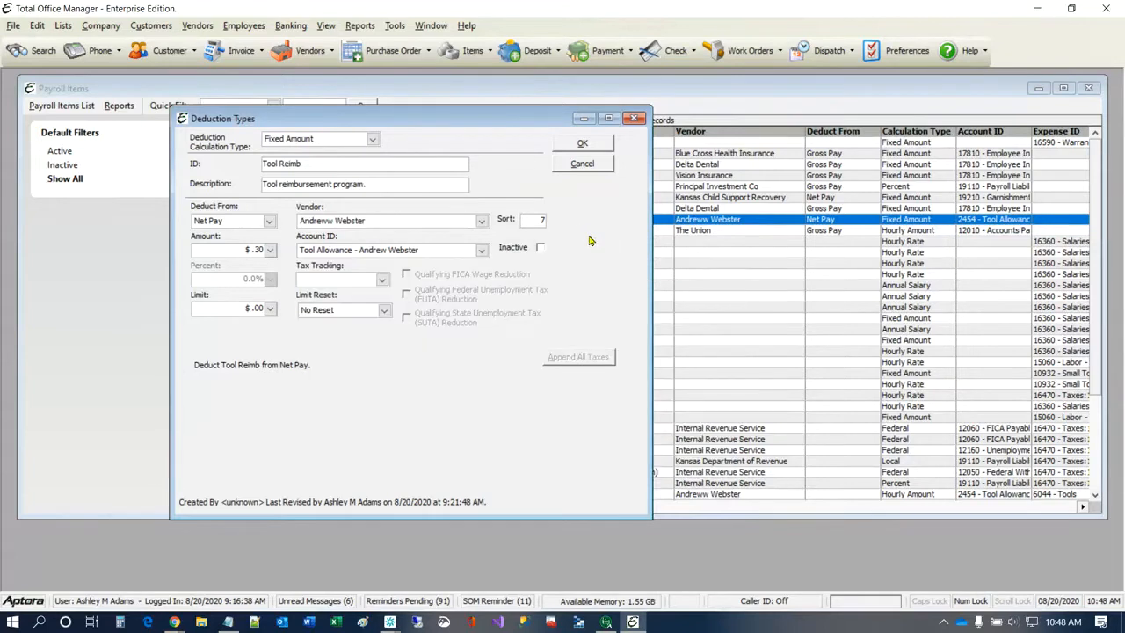
# - Open the payroll items of the first employee in the Employee List
pyautogui.click(250, 27)
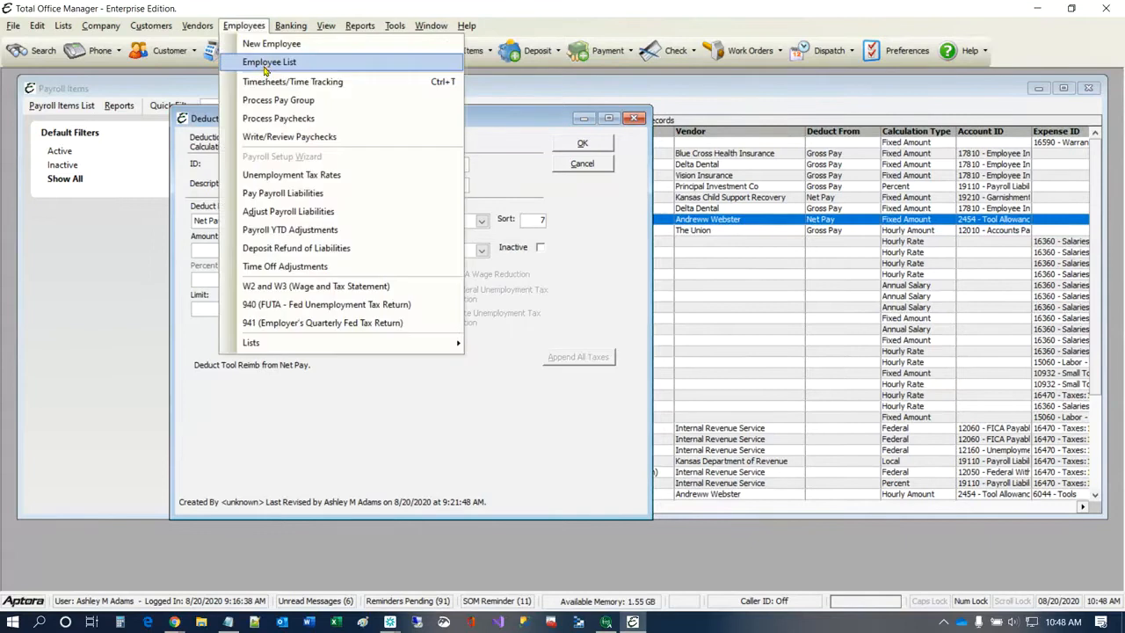
pyautogui.click(264, 63)
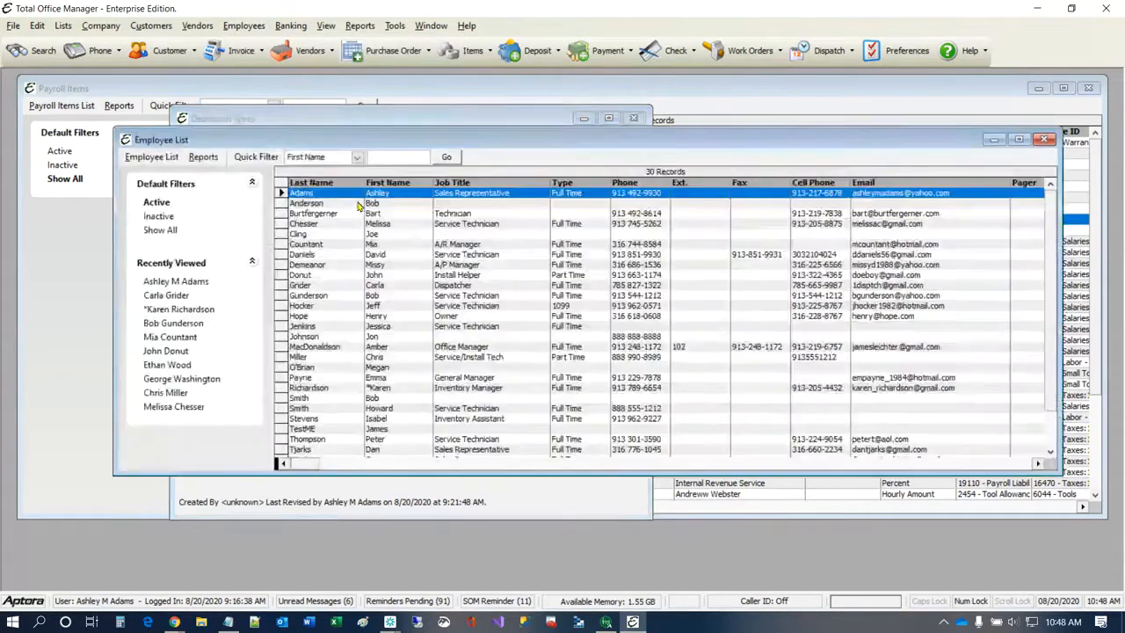
pyautogui.doubleClick(311, 192)
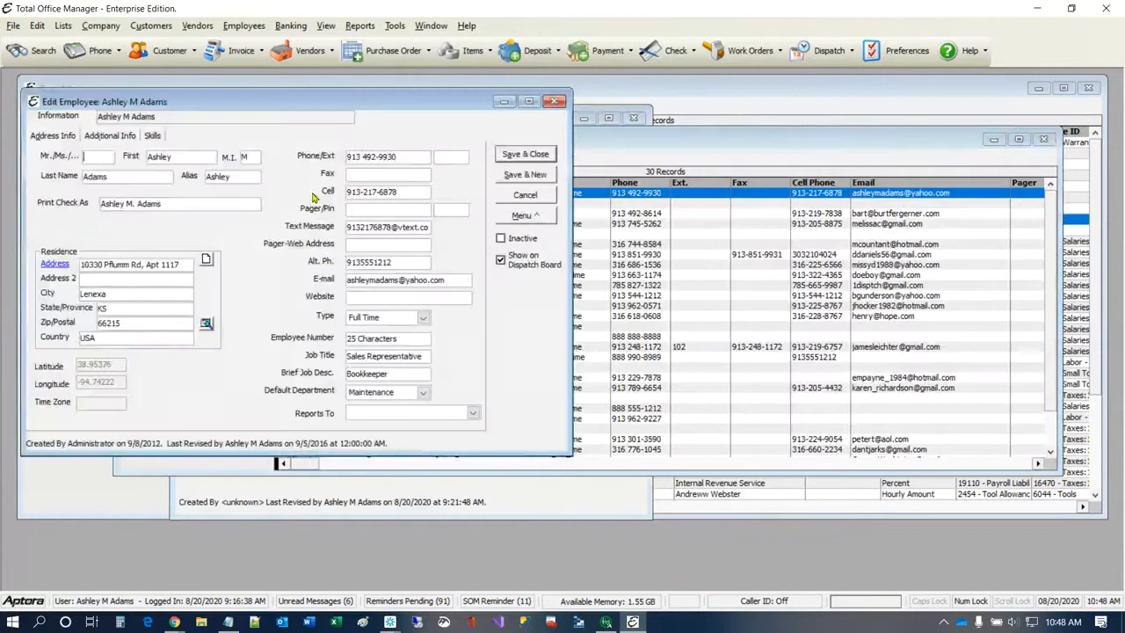
pyautogui.click(521, 215)
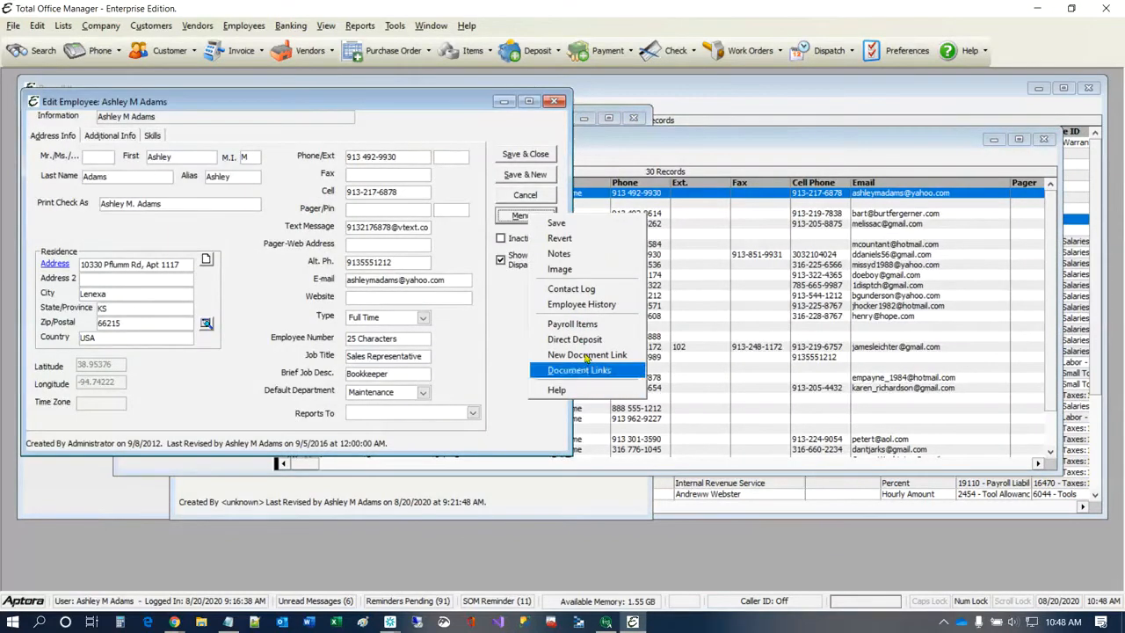
pyautogui.click(577, 323)
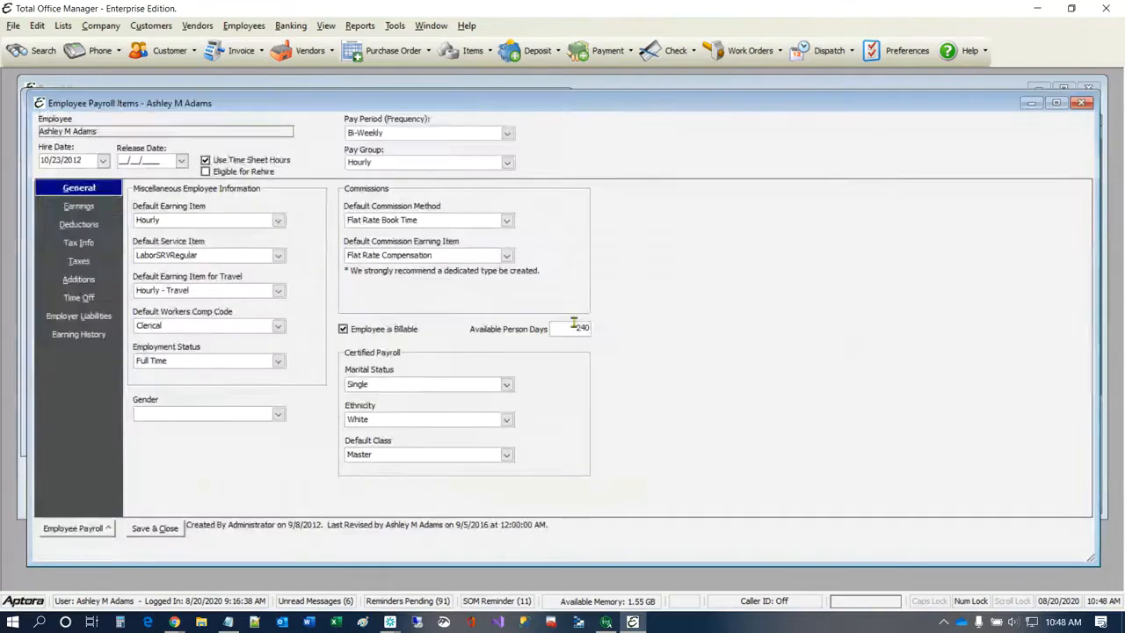
# - Add the Tool Allowance Bonus to the employee's earnings
pyautogui.click(79, 206)
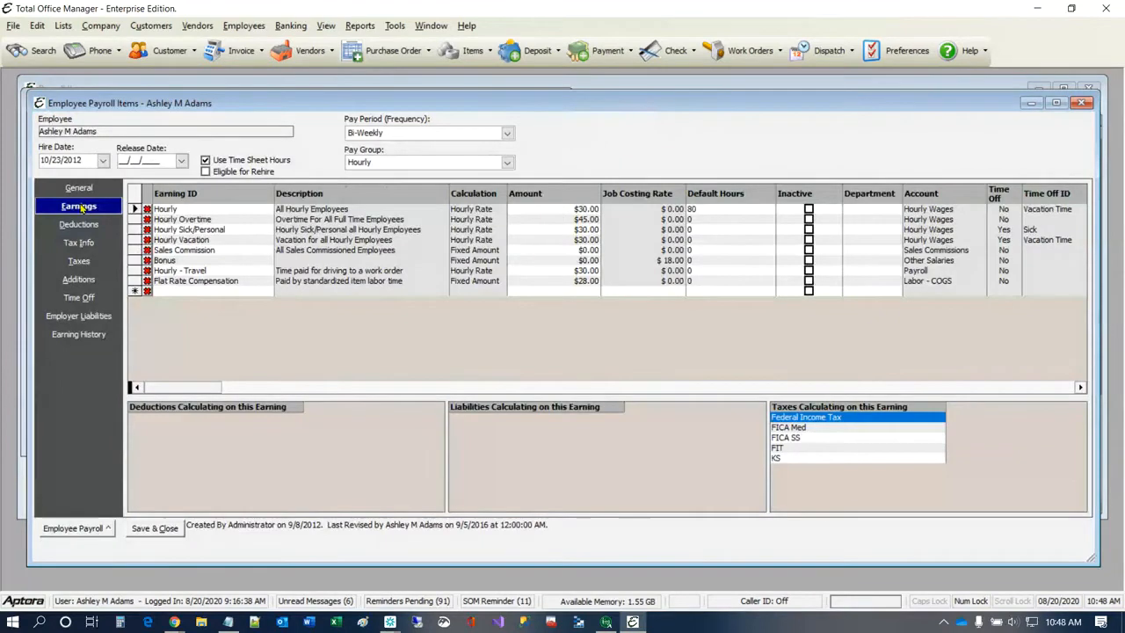
pyautogui.click(255, 291)
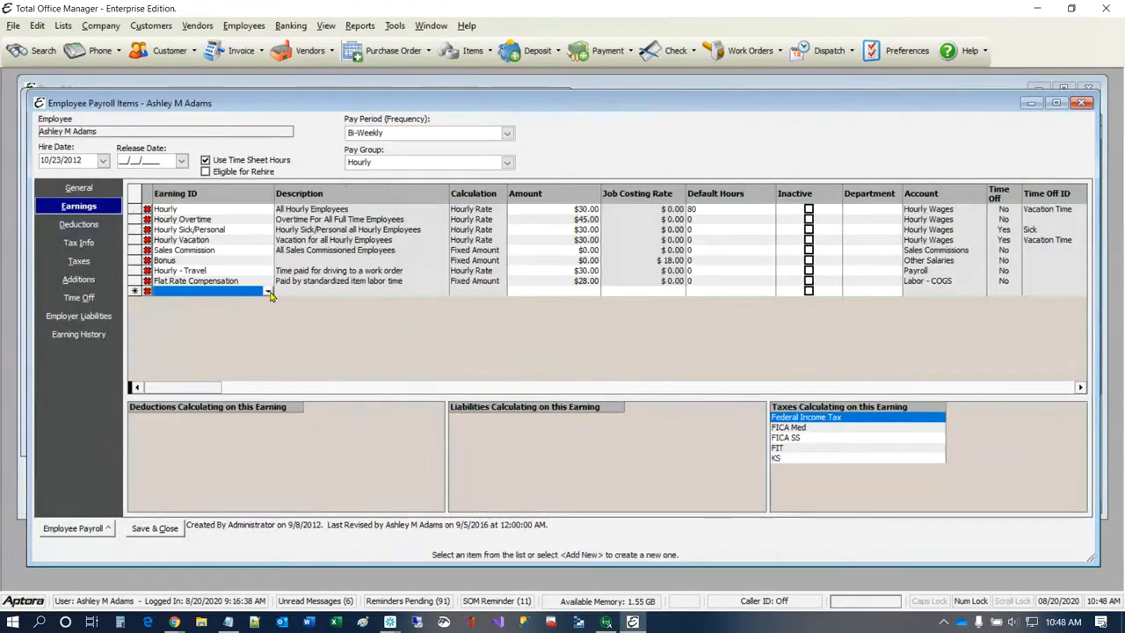
pyautogui.click(269, 292)
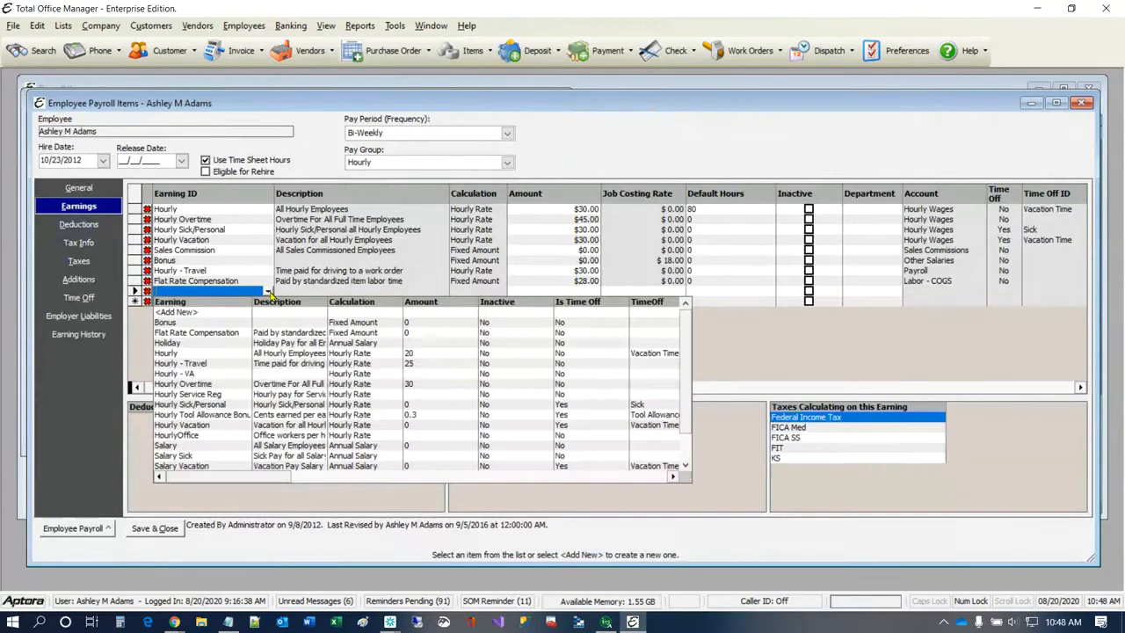
pyautogui.scroll(-1, 209, 407)
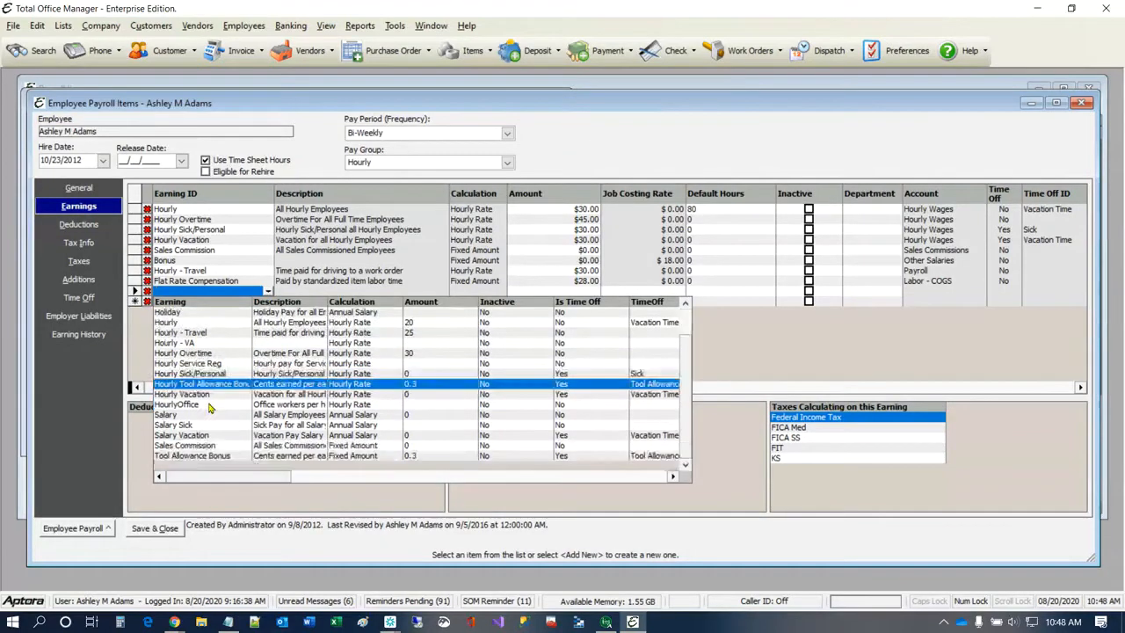
pyautogui.click(208, 455)
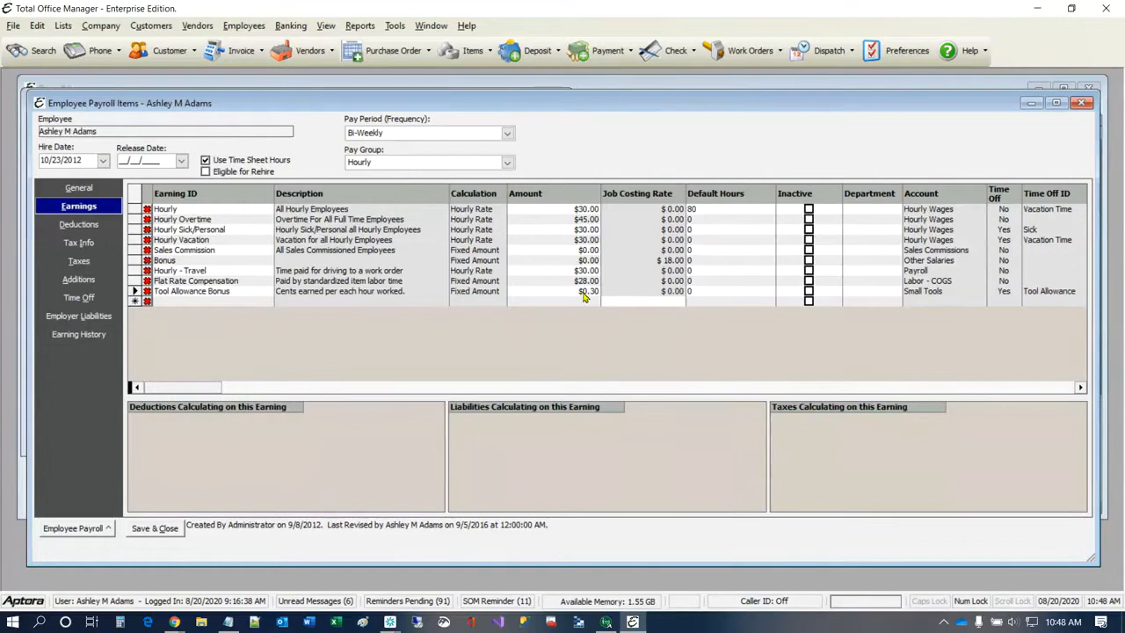
# - Add the Tool Reimb item to the employee's deductions
pyautogui.click(65, 227)
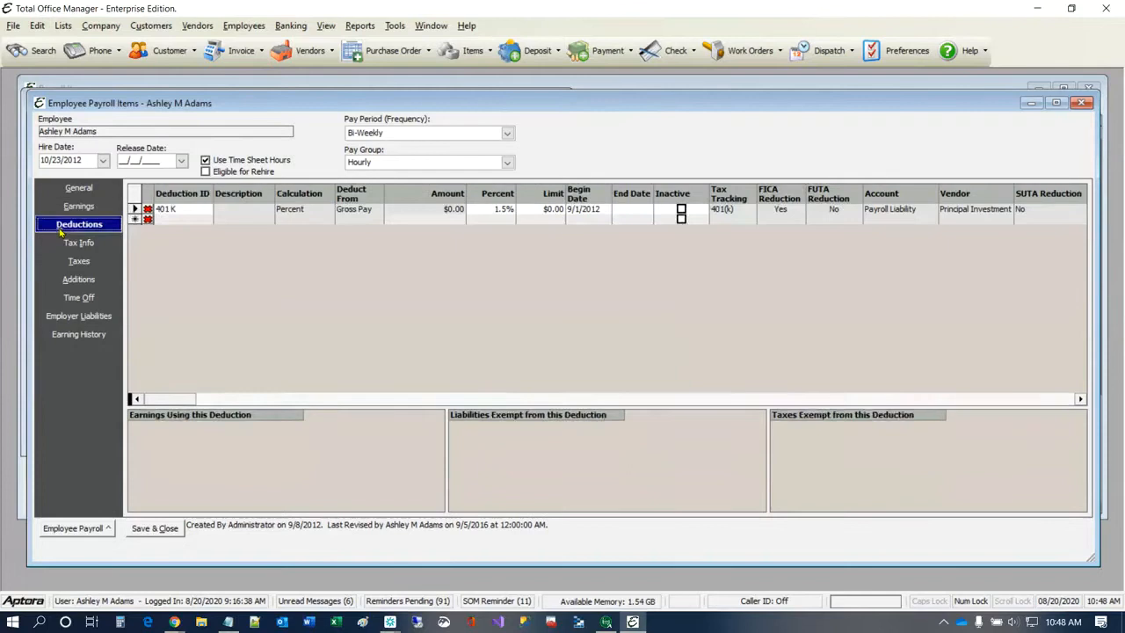
pyautogui.click(207, 220)
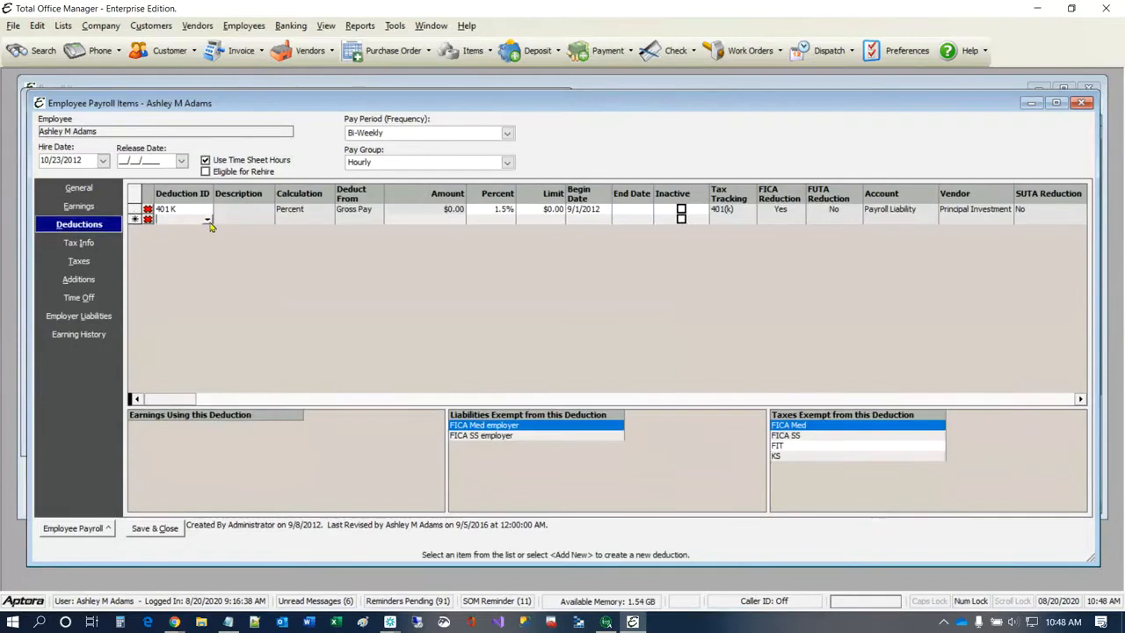
pyautogui.click(207, 220)
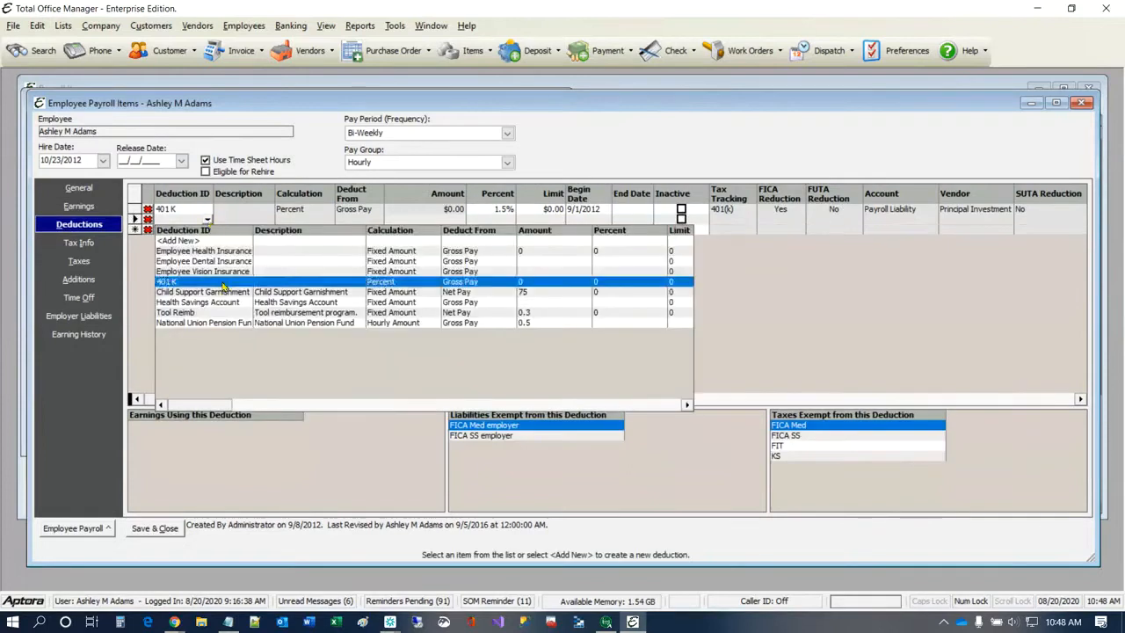
pyautogui.click(199, 313)
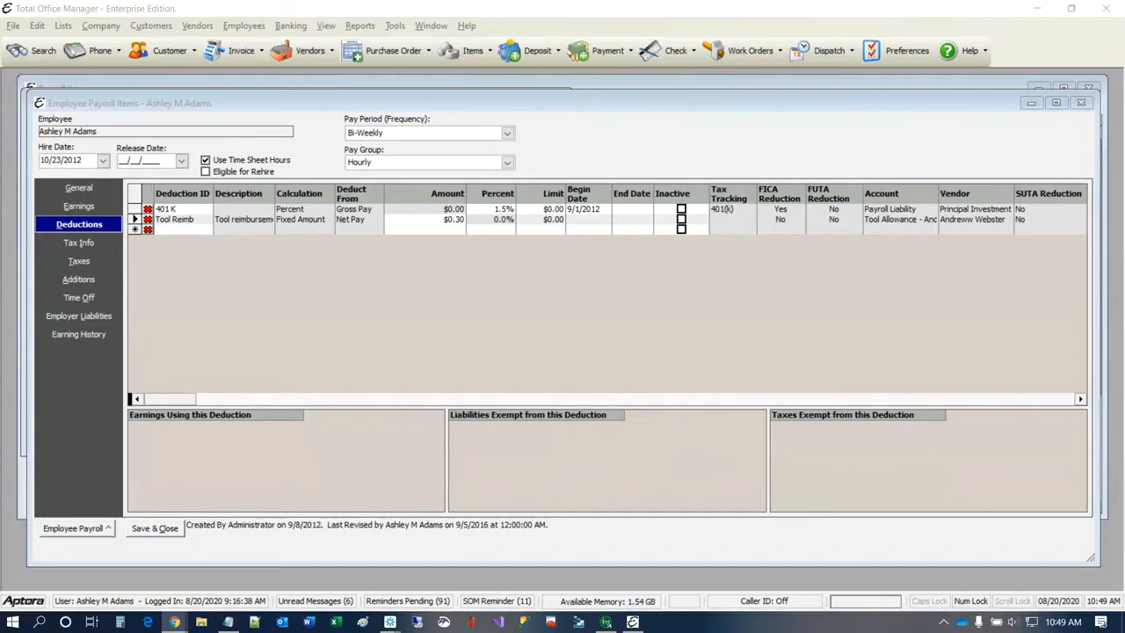
# - Switch to the Chrome browser and look through the support article Managing Tool Allowances and Tool Reimbursements, from its title to the Tips section
pyautogui.moveTo(1124, 167); pyautogui.dragTo(885, 23)
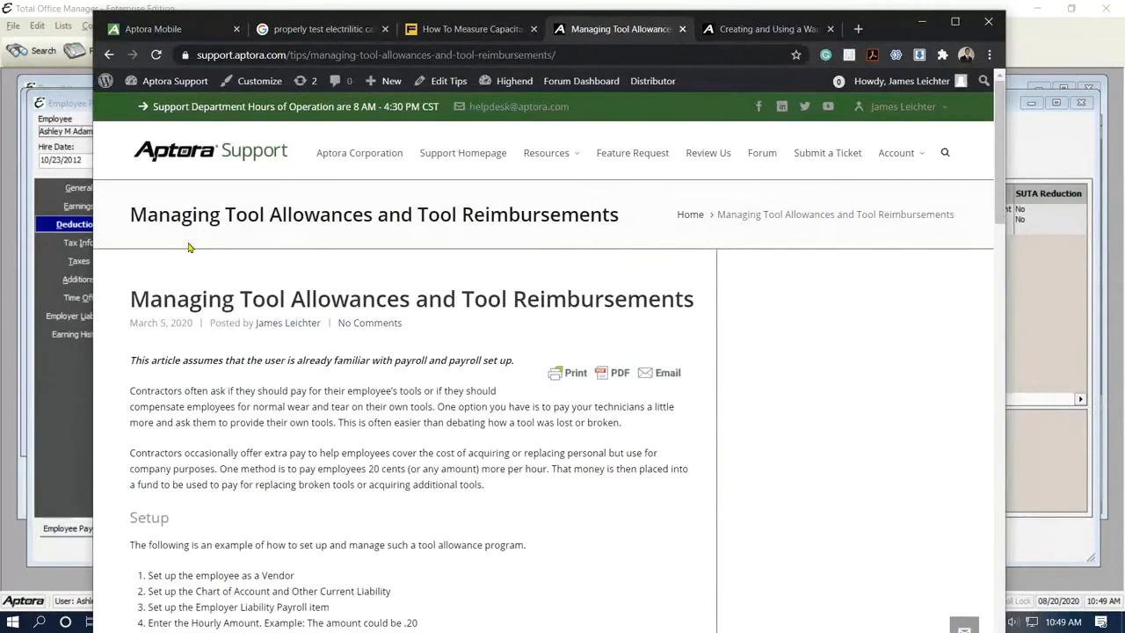
pyautogui.moveTo(226, 214); pyautogui.dragTo(372, 218)
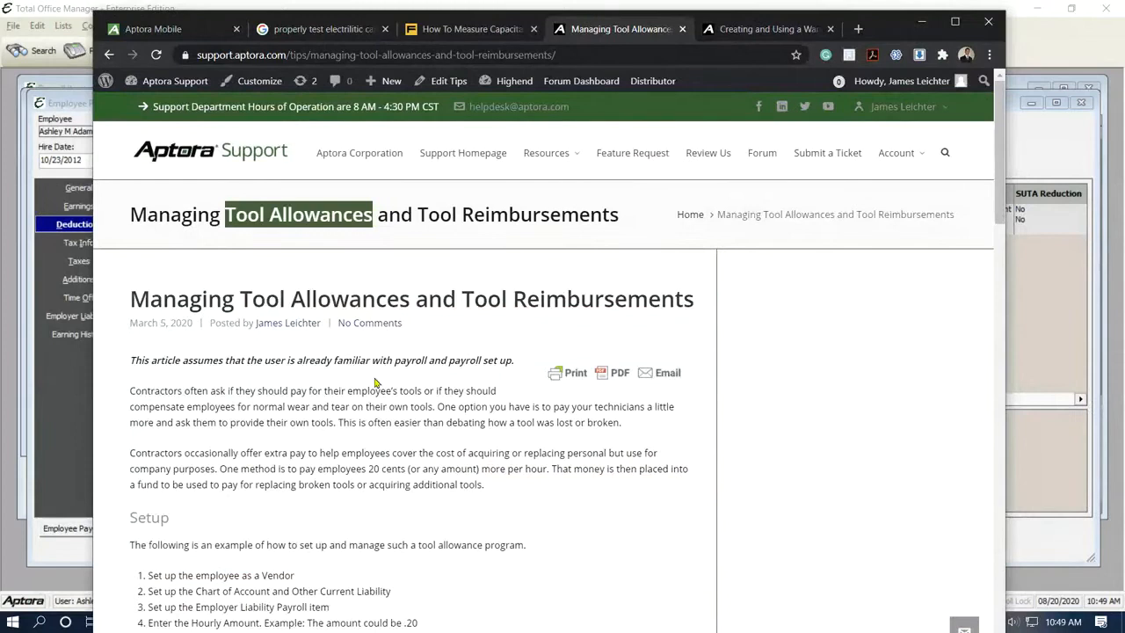
pyautogui.scroll(-1, 376, 382)
pyautogui.scroll(-2, 375, 379)
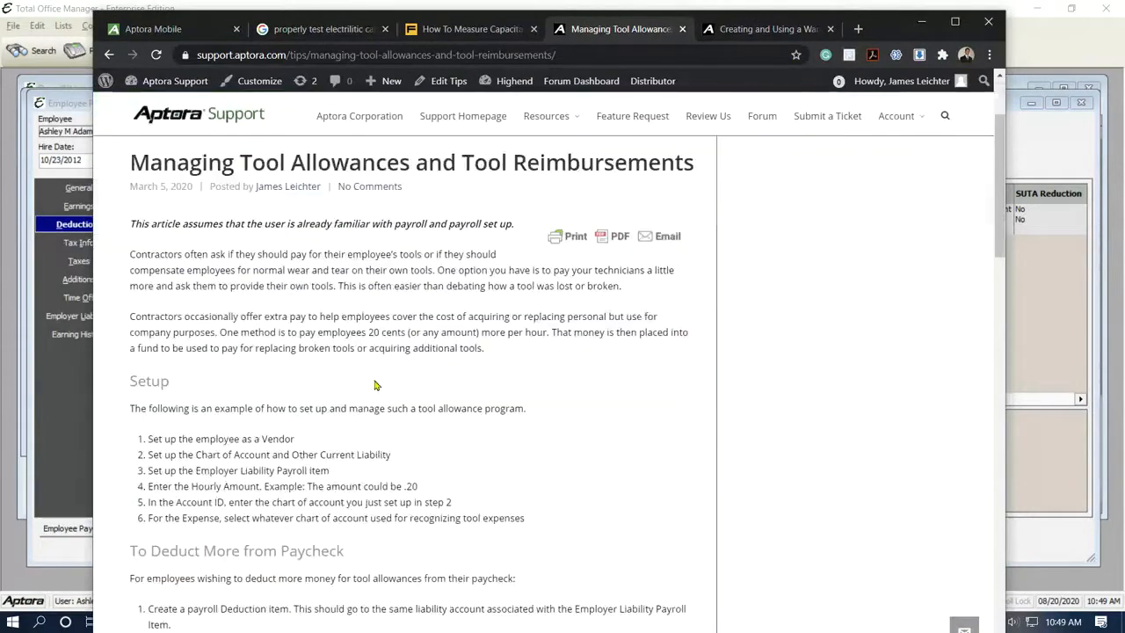
pyautogui.scroll(-1, 375, 385)
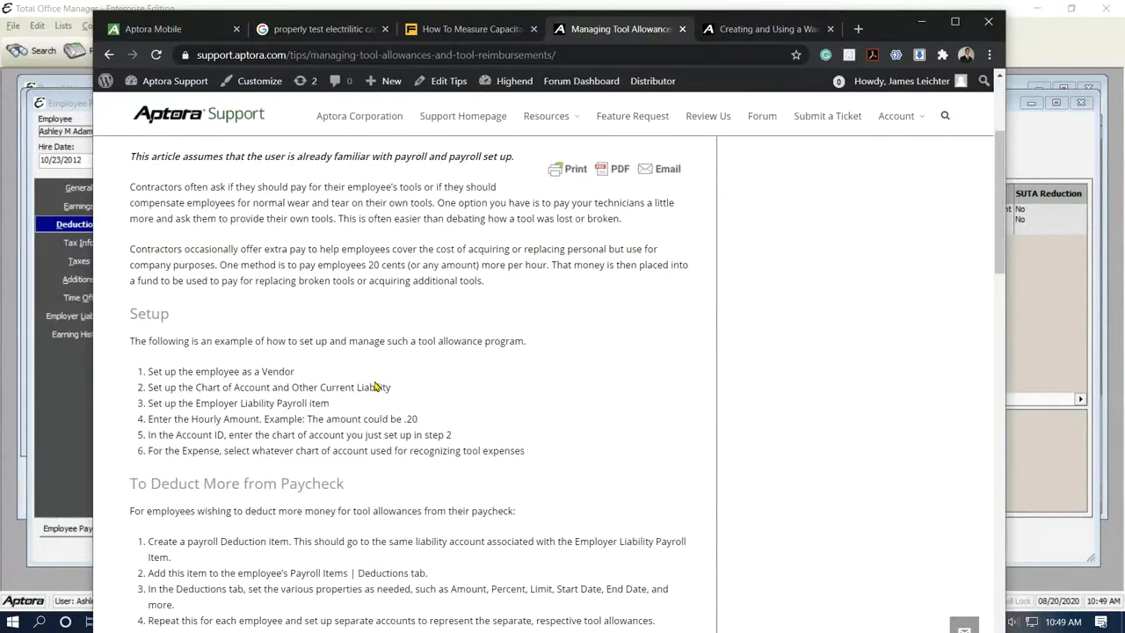
pyautogui.scroll(-2, 375, 387)
pyautogui.scroll(-3, 373, 385)
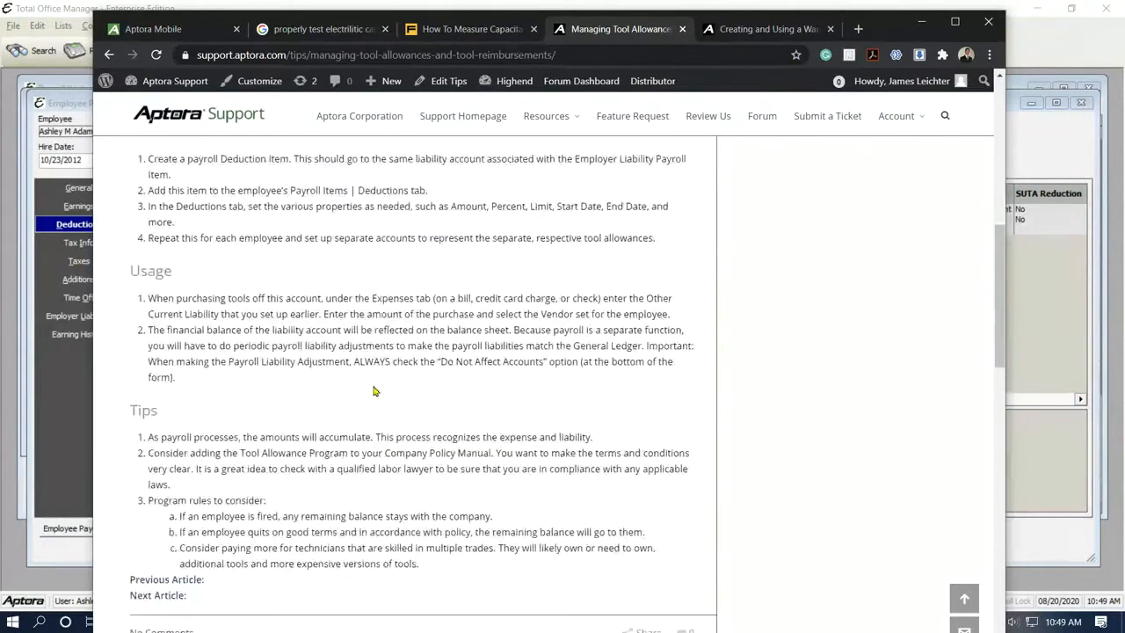
pyautogui.scroll(-2, 374, 390)
pyautogui.scroll(1, 372, 386)
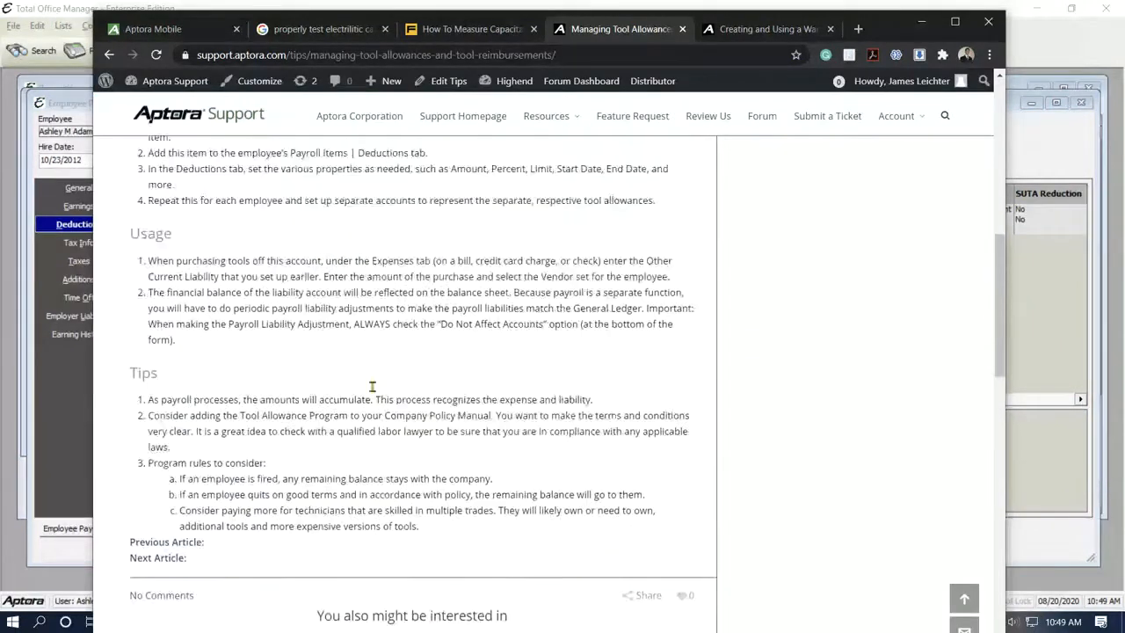
pyautogui.scroll(-1, 372, 387)
# - Return to the article's introduction and examine the Setup and To Deduct More from Paycheck sections
pyautogui.scroll(4, 374, 389)
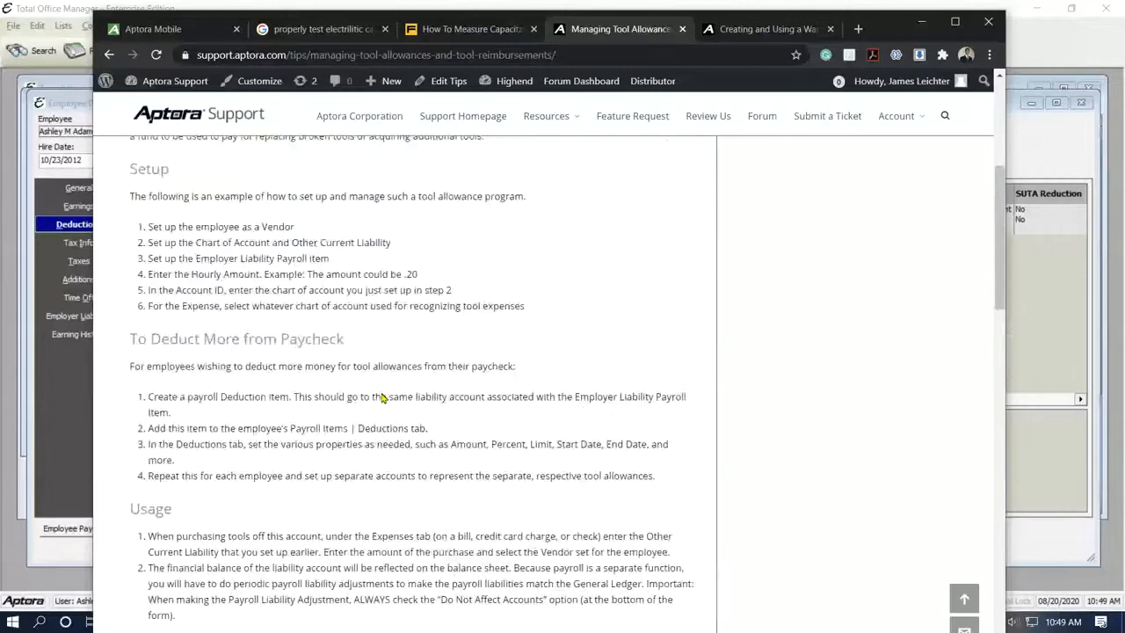
pyautogui.scroll(3, 382, 398)
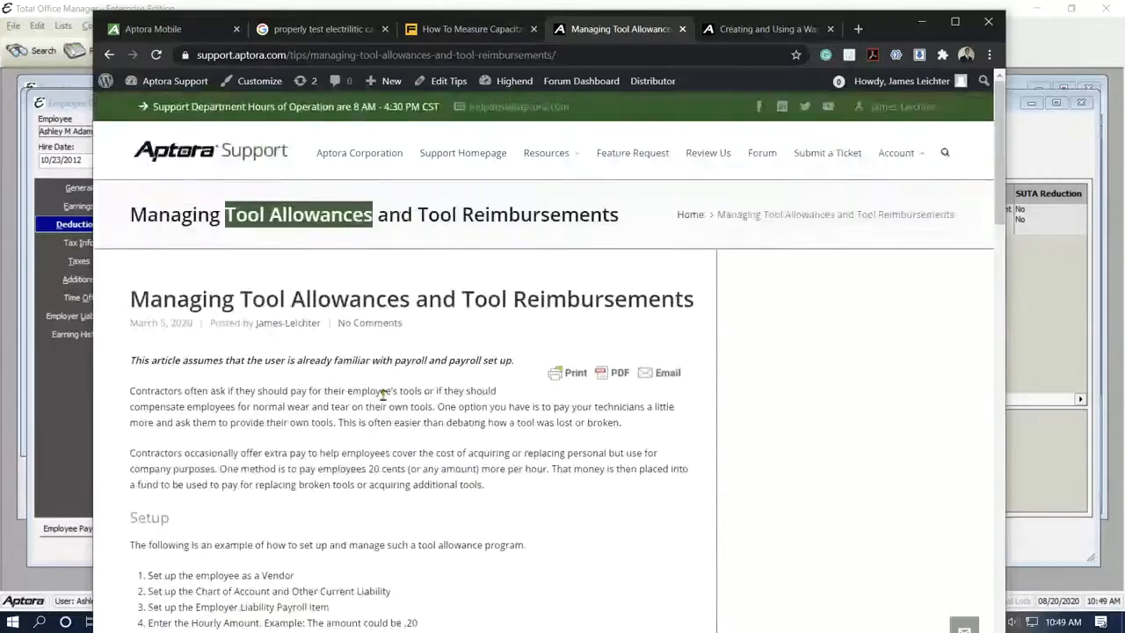
pyautogui.scroll(1, 387, 440)
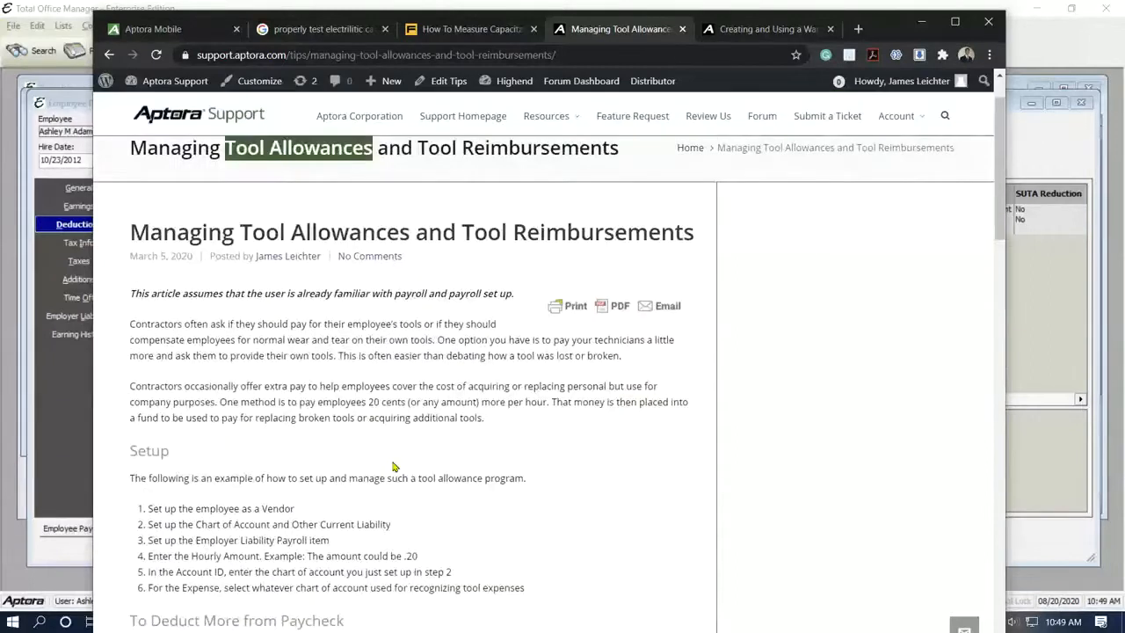
pyautogui.press('ctrl')
pyautogui.press('ctrl')
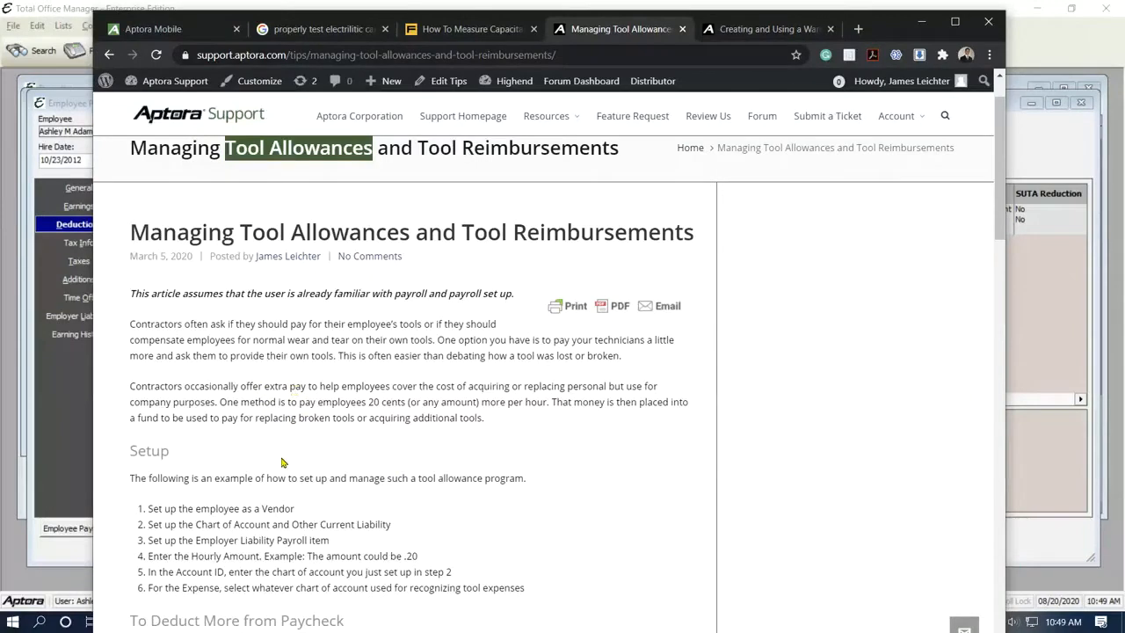
pyautogui.scroll(-3, 282, 461)
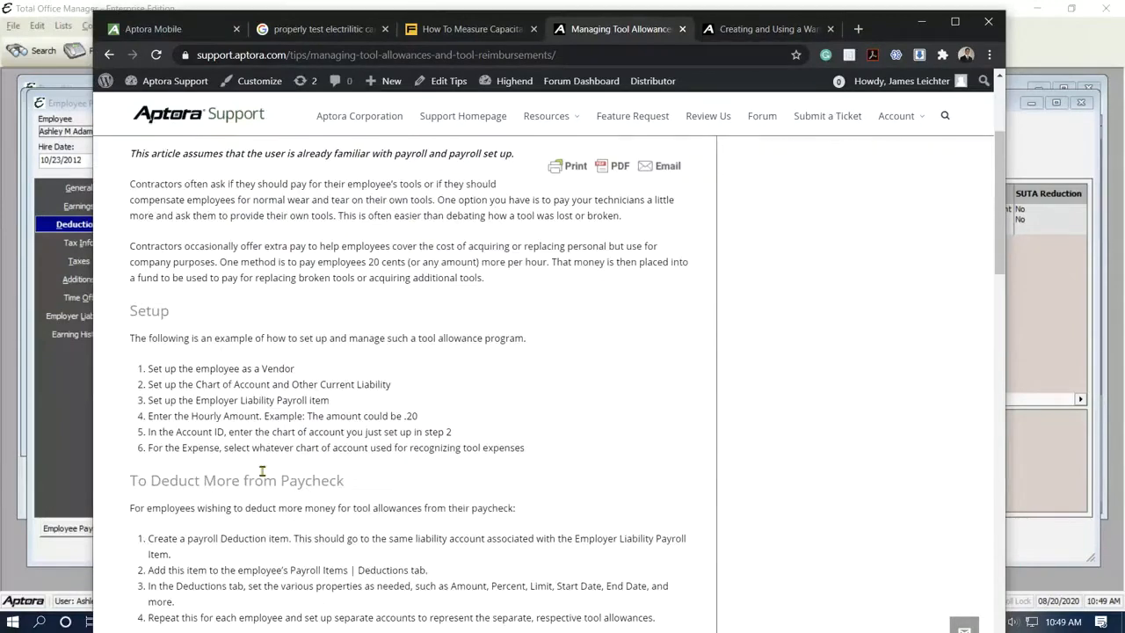
pyautogui.scroll(-1, 261, 457)
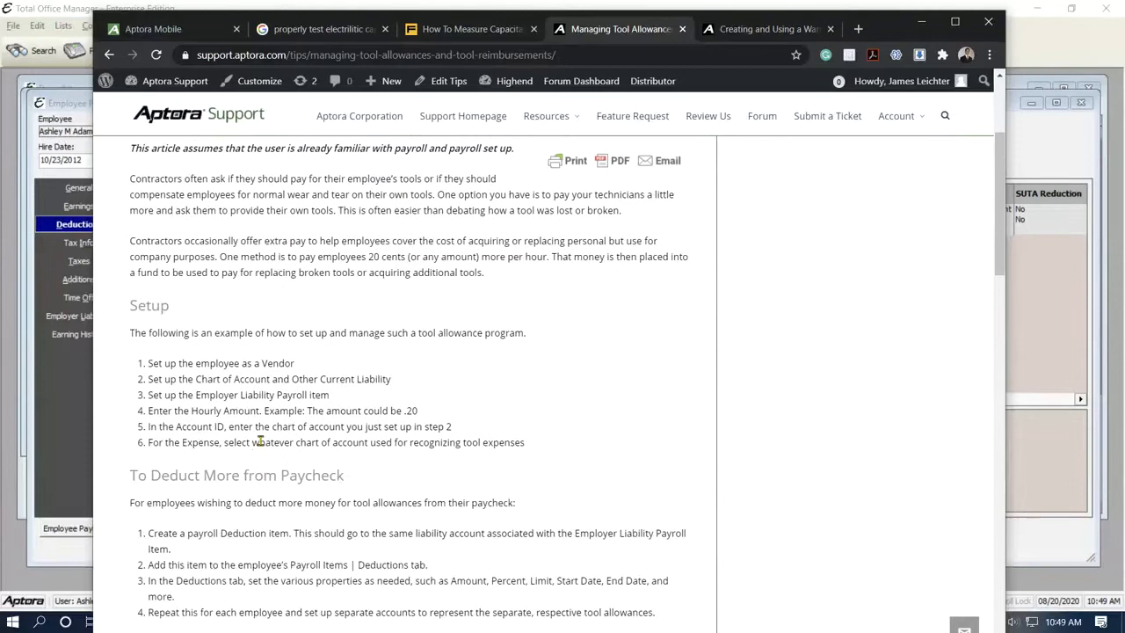
# - Open the support article Creating and Using a Warranty Reserve and highlight the words of its title
pyautogui.scroll(4, 261, 441)
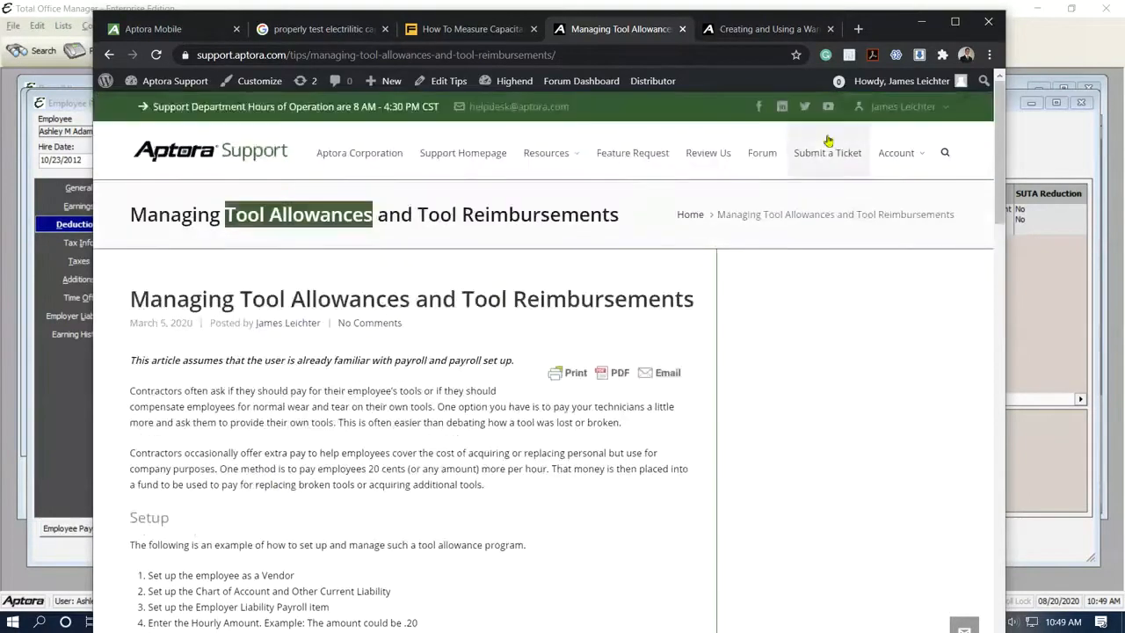
pyautogui.hotkey('ctrl', 'Tab')
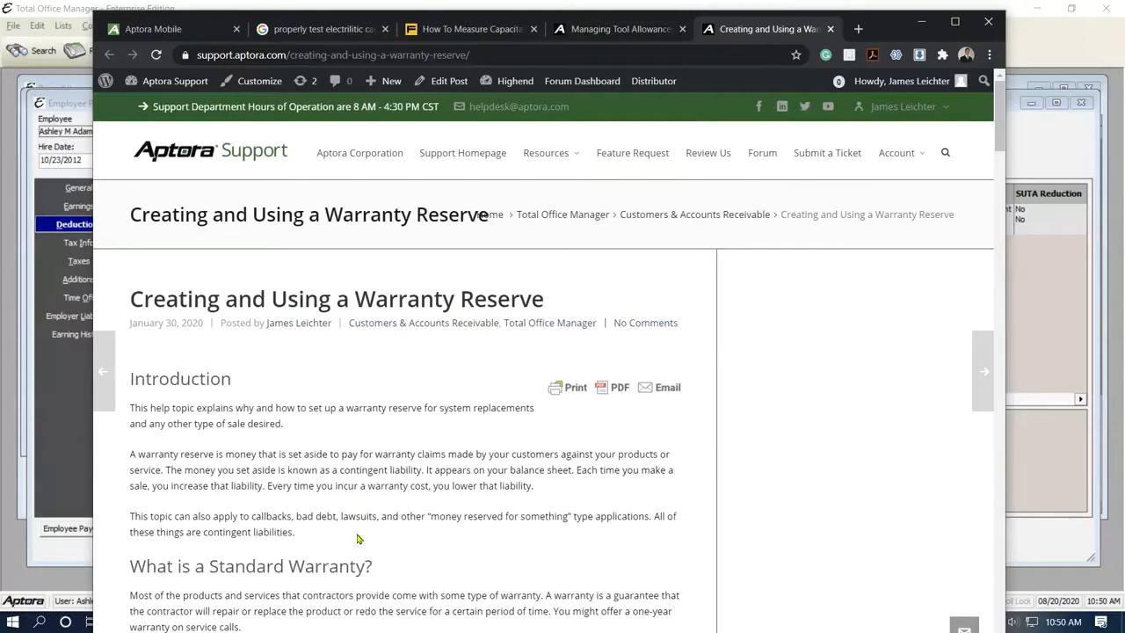
pyautogui.moveTo(551, 300); pyautogui.dragTo(129, 310)
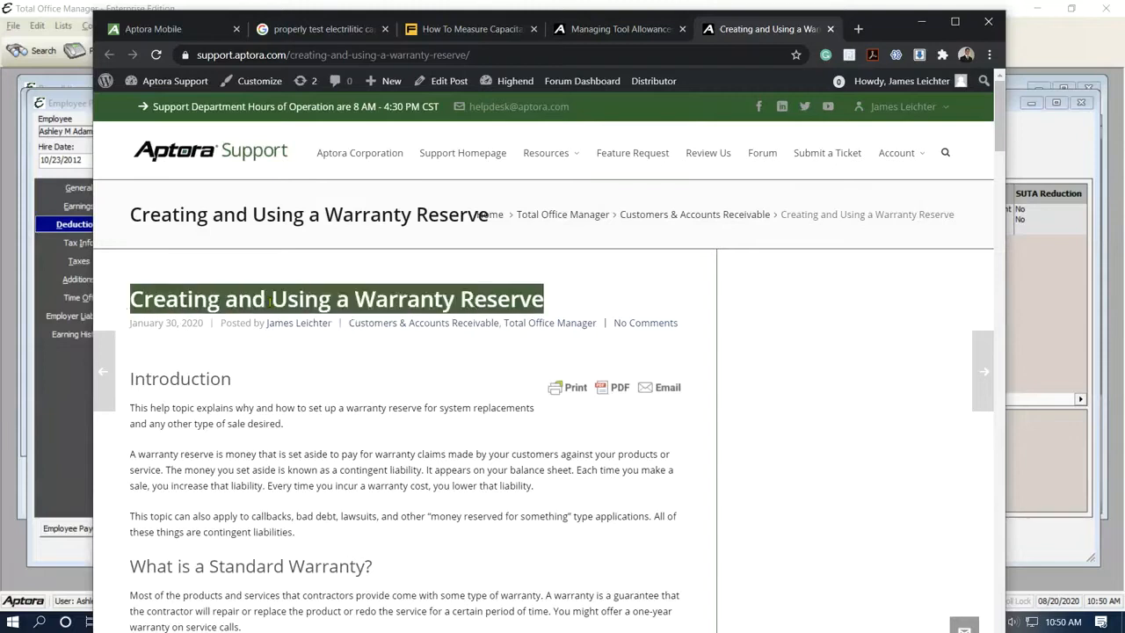
pyautogui.click(349, 447)
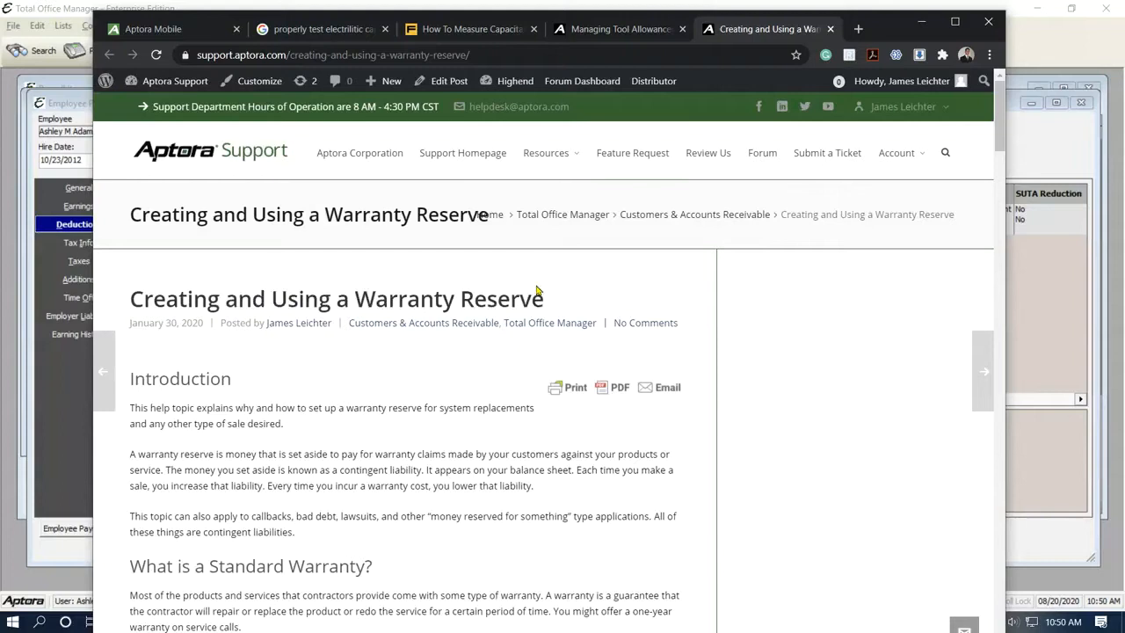
pyautogui.moveTo(350, 306); pyautogui.dragTo(541, 315)
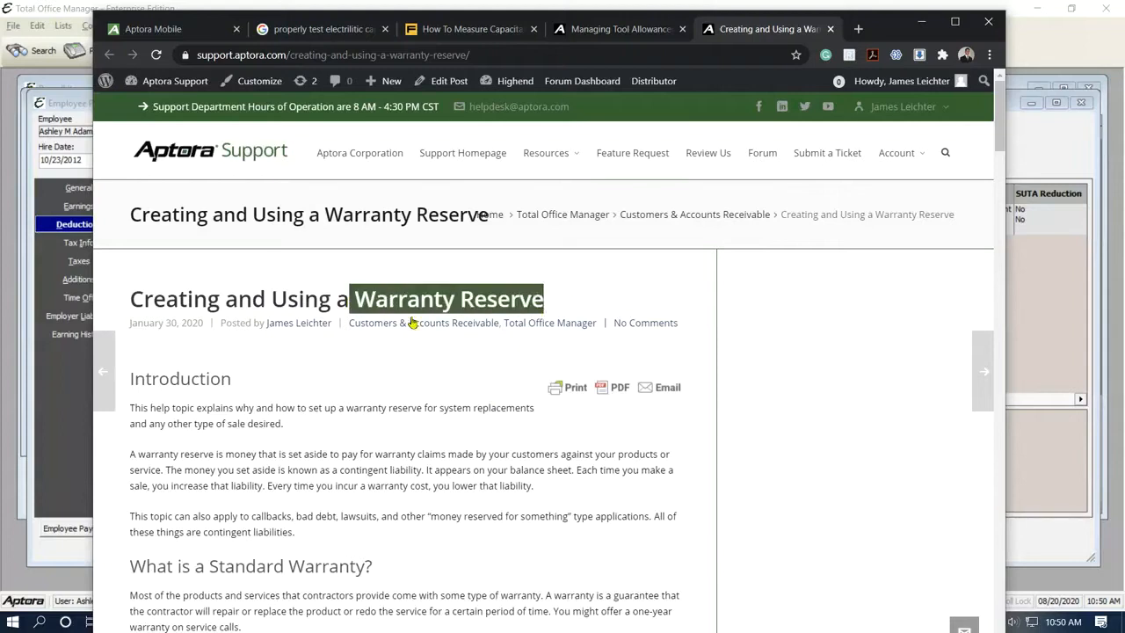
pyautogui.click(563, 307)
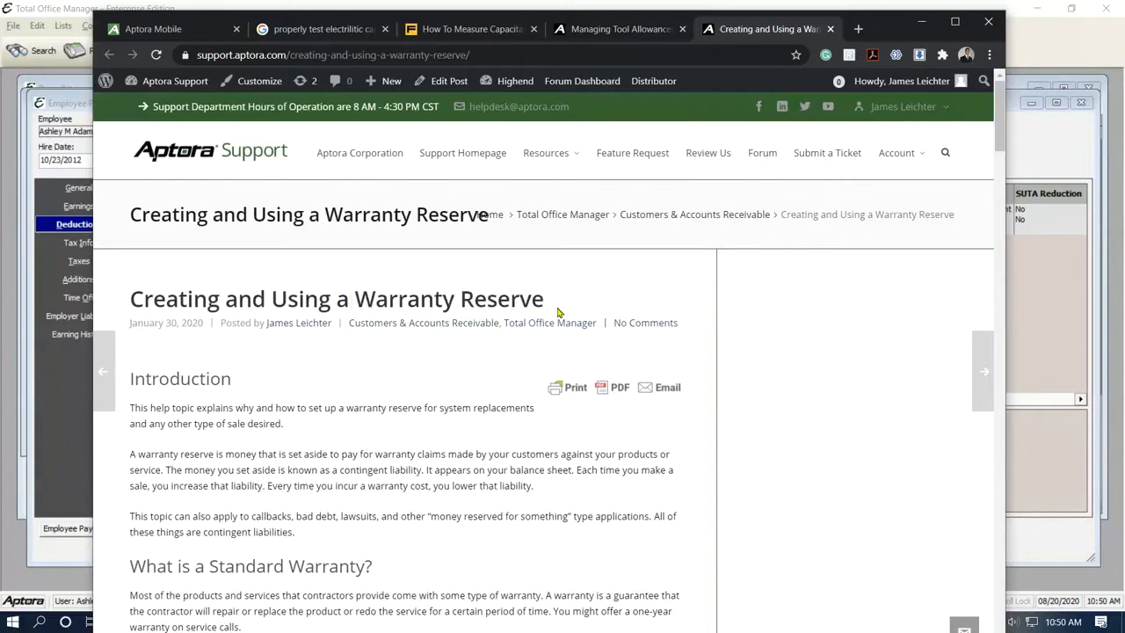
pyautogui.moveTo(544, 303); pyautogui.dragTo(359, 305)
pyautogui.click(323, 307)
# - Look through the warranty reserve article from its introduction through both step-by-step setup options to the Tips section
pyautogui.scroll(-1, 431, 485)
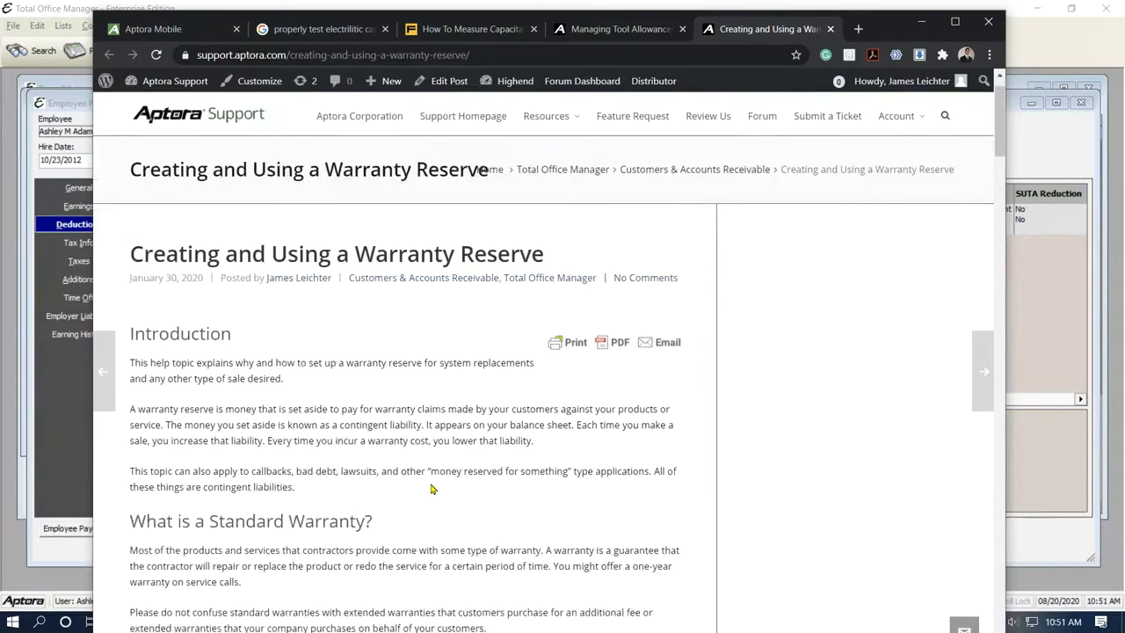
pyautogui.scroll(-2, 429, 479)
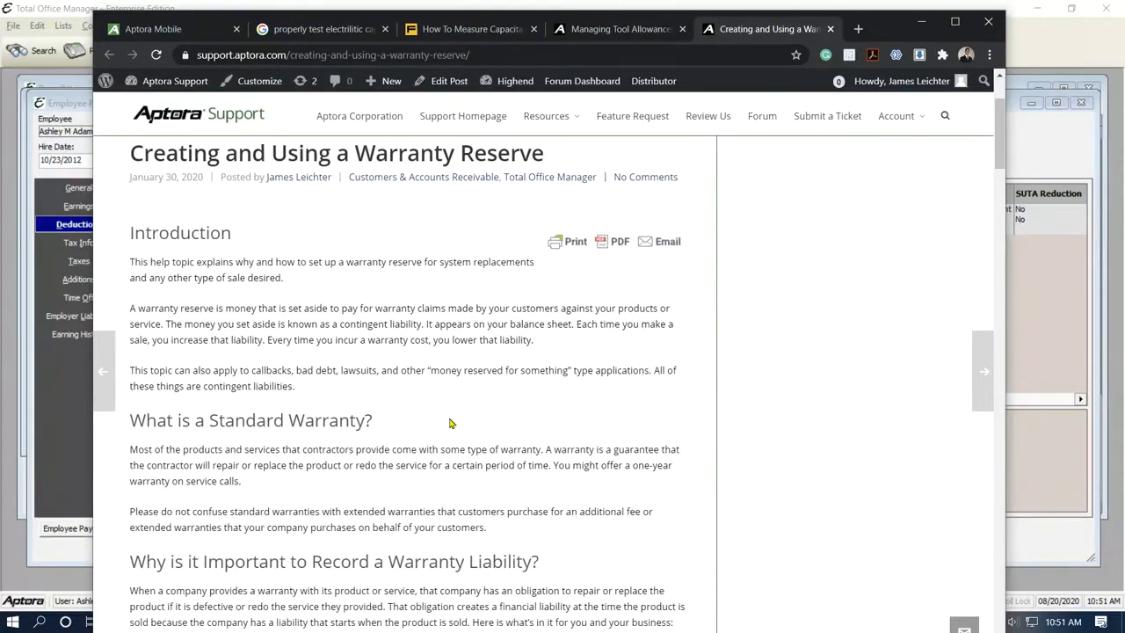
pyautogui.scroll(-1, 449, 423)
pyautogui.scroll(-2, 449, 424)
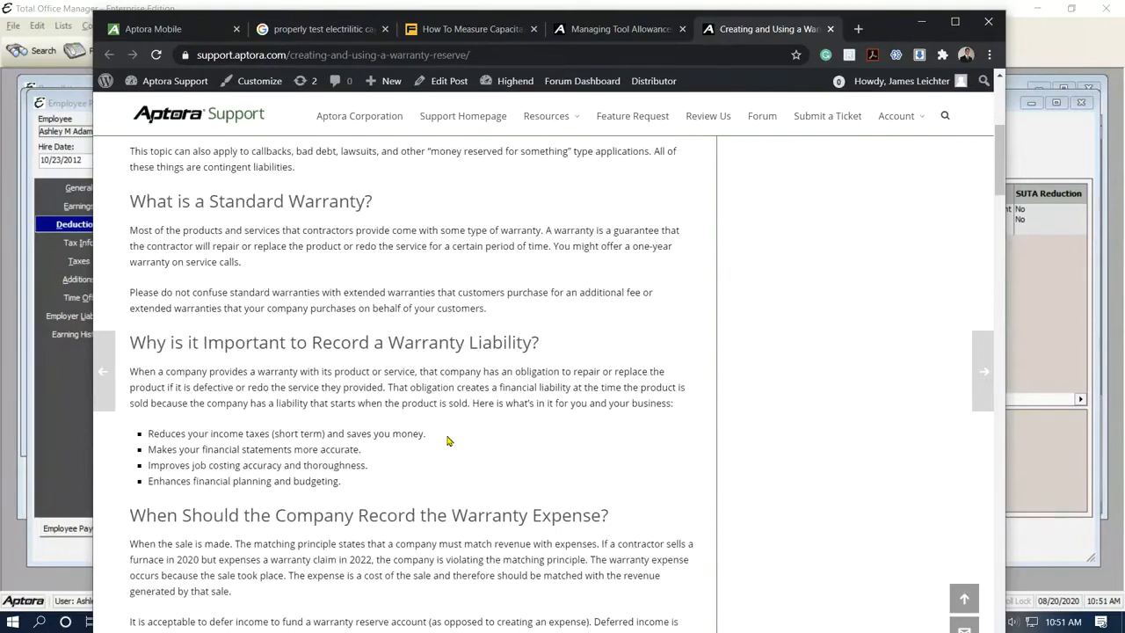
pyautogui.scroll(-1, 448, 439)
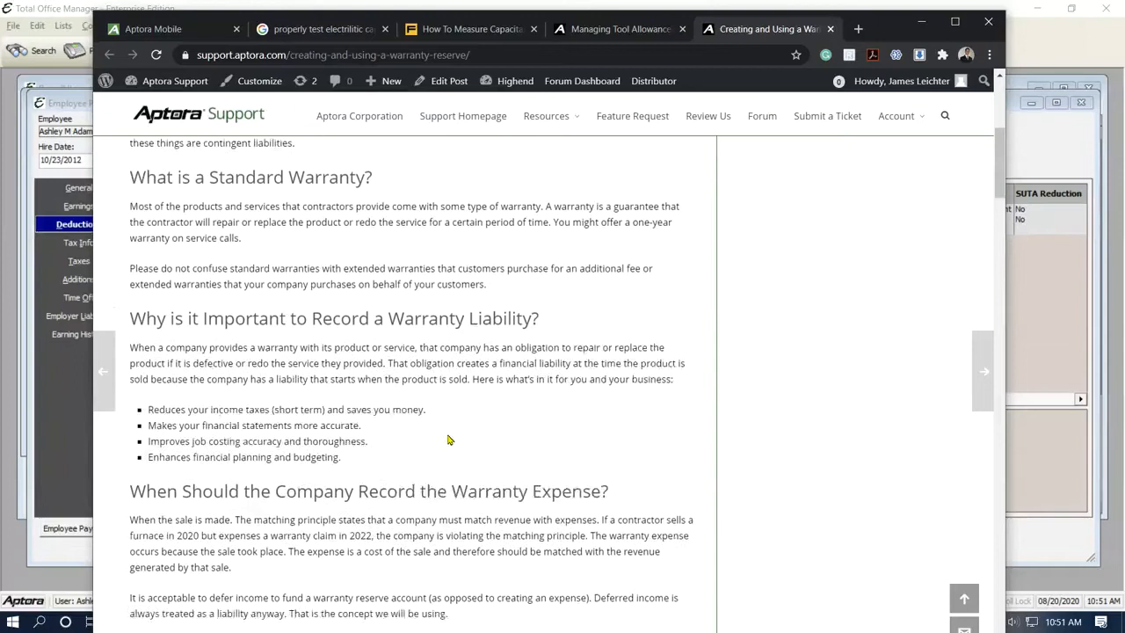
pyautogui.scroll(-2, 435, 436)
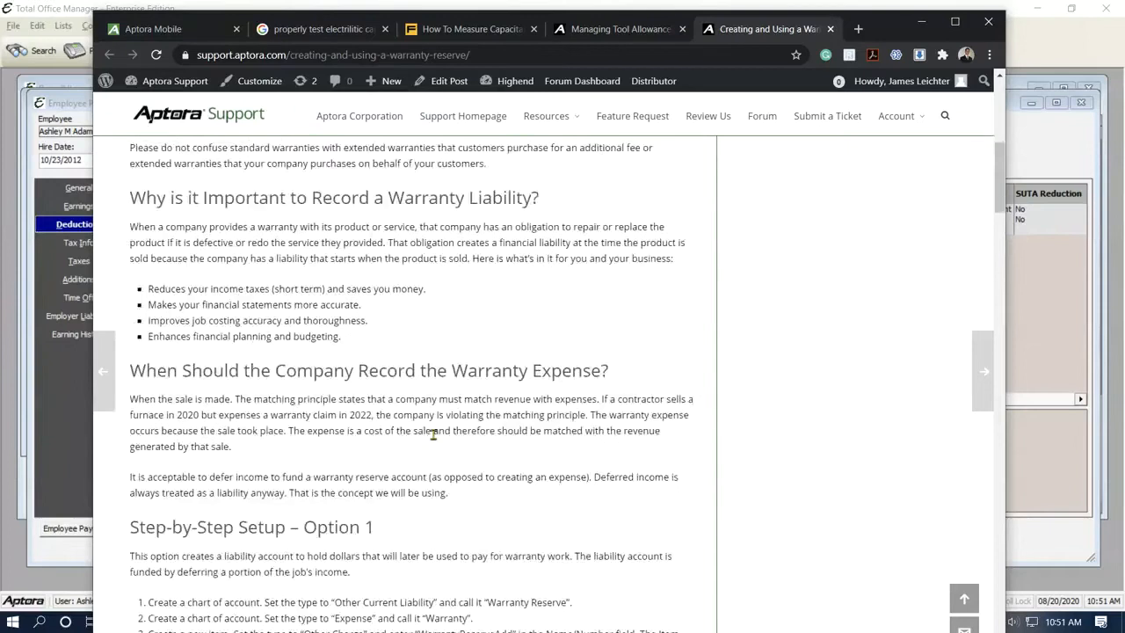
pyautogui.scroll(-2, 432, 434)
pyautogui.scroll(-3, 433, 435)
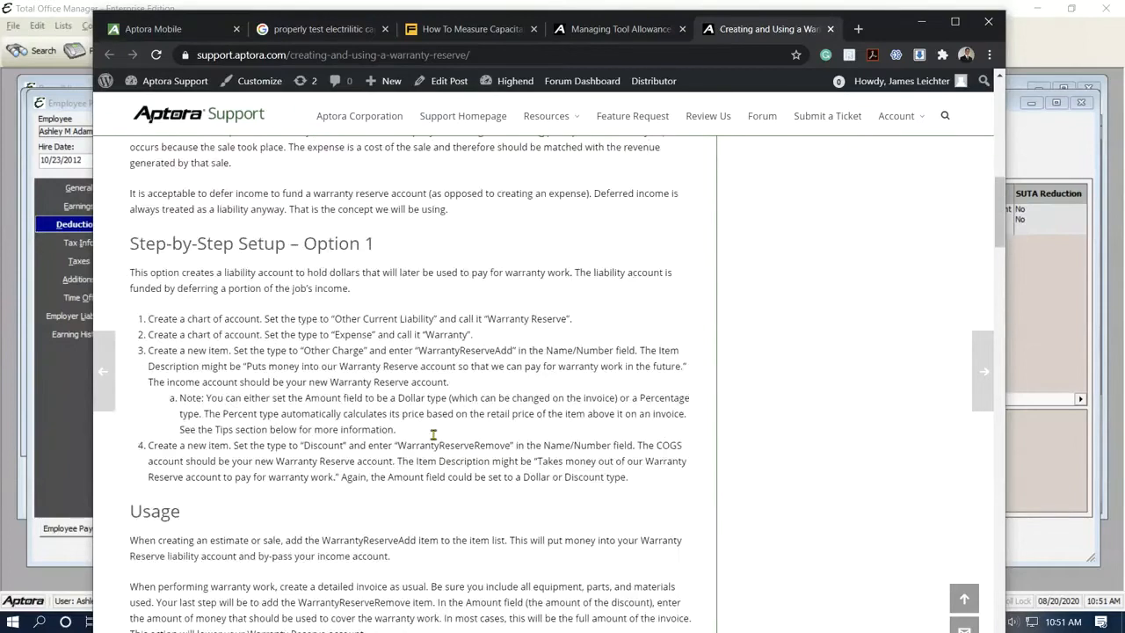
pyautogui.scroll(-5, 434, 435)
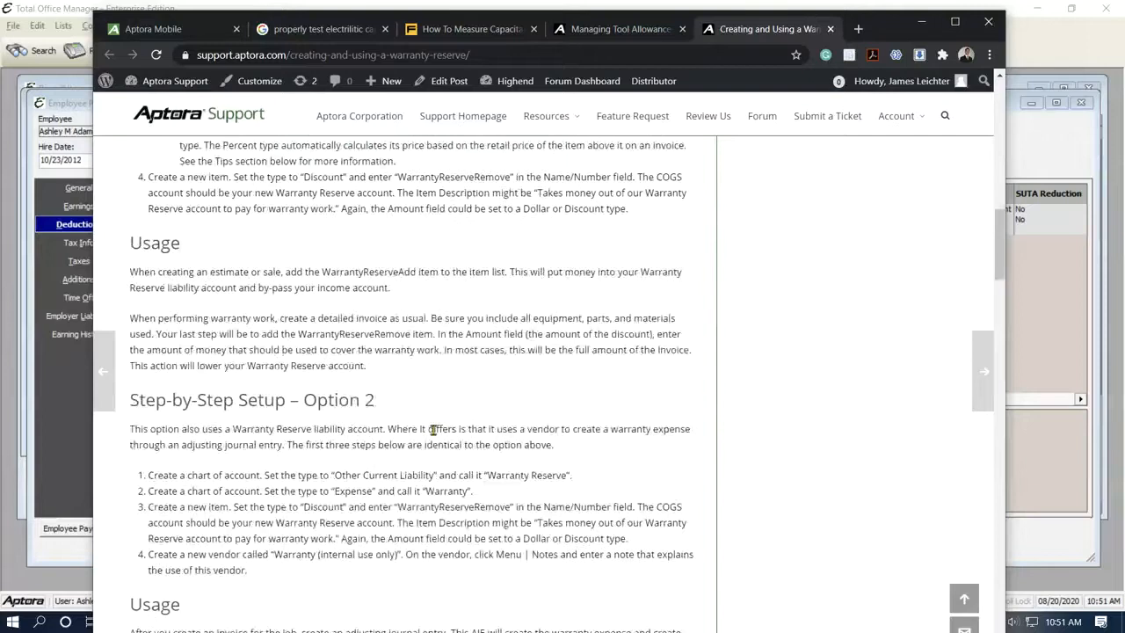
pyautogui.scroll(-6, 433, 429)
pyautogui.scroll(-7, 433, 431)
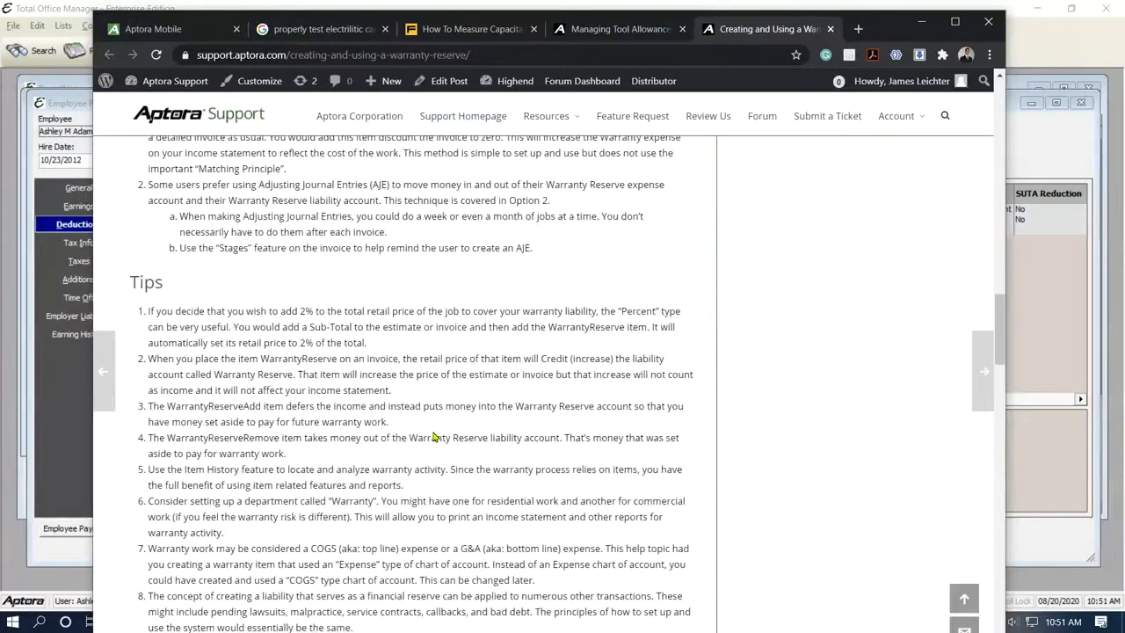
pyautogui.scroll(-4, 433, 437)
# - Return to the warranty article's introduction and examine the sections on standard warranties and the importance of recording a warranty liability
pyautogui.scroll(20, 432, 436)
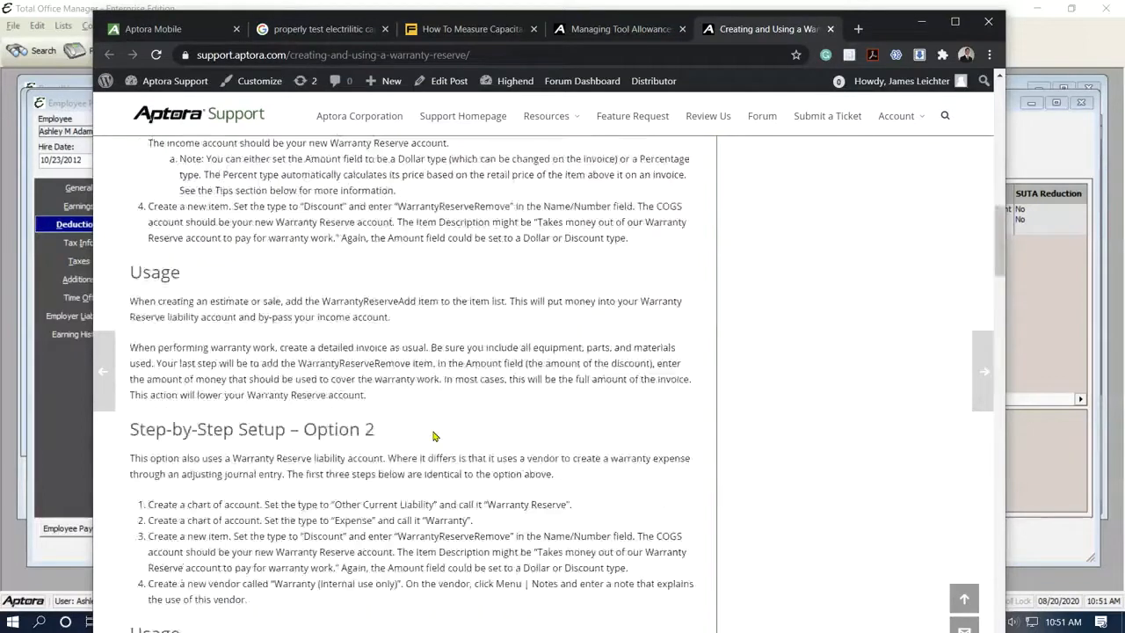
pyautogui.scroll(-3, 433, 436)
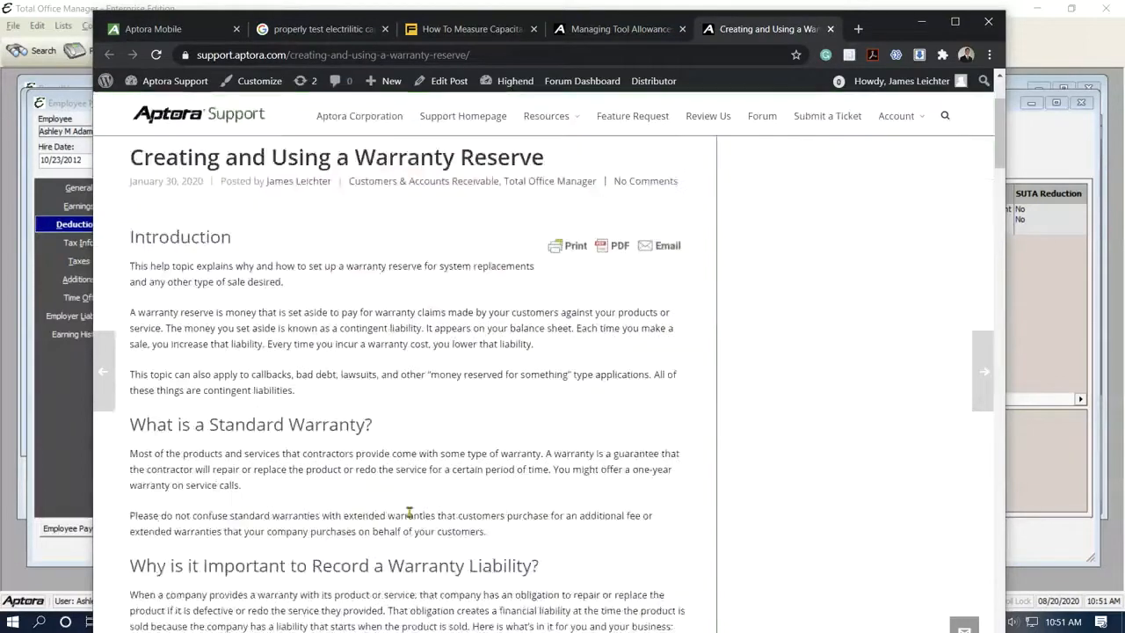
pyautogui.scroll(3, 297, 352)
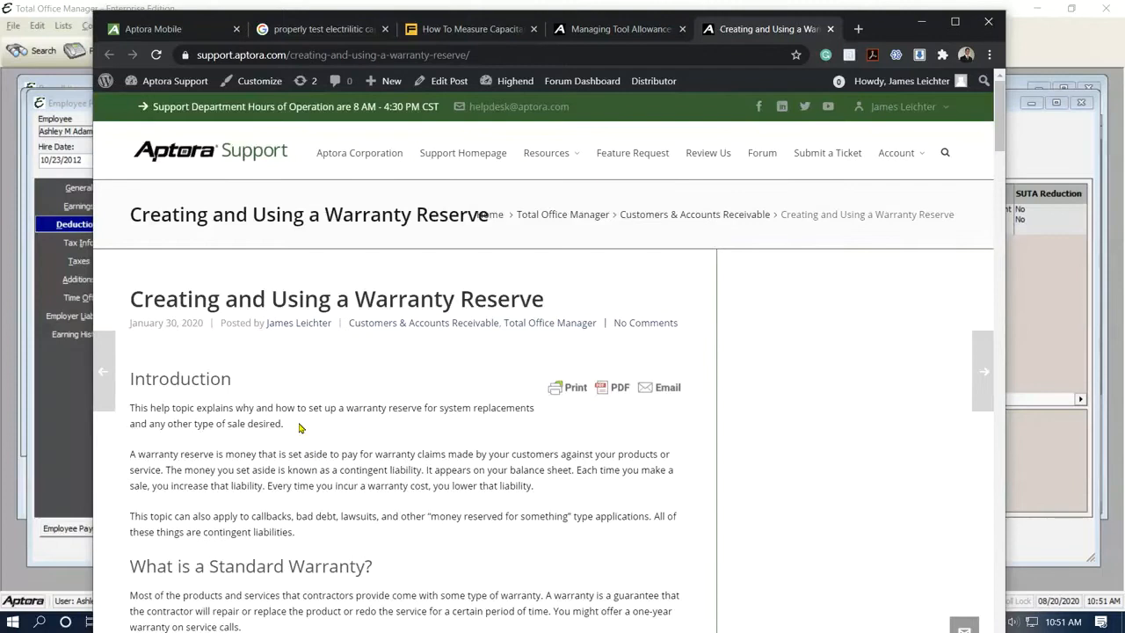
pyautogui.scroll(-1, 299, 427)
pyautogui.scroll(-2, 295, 433)
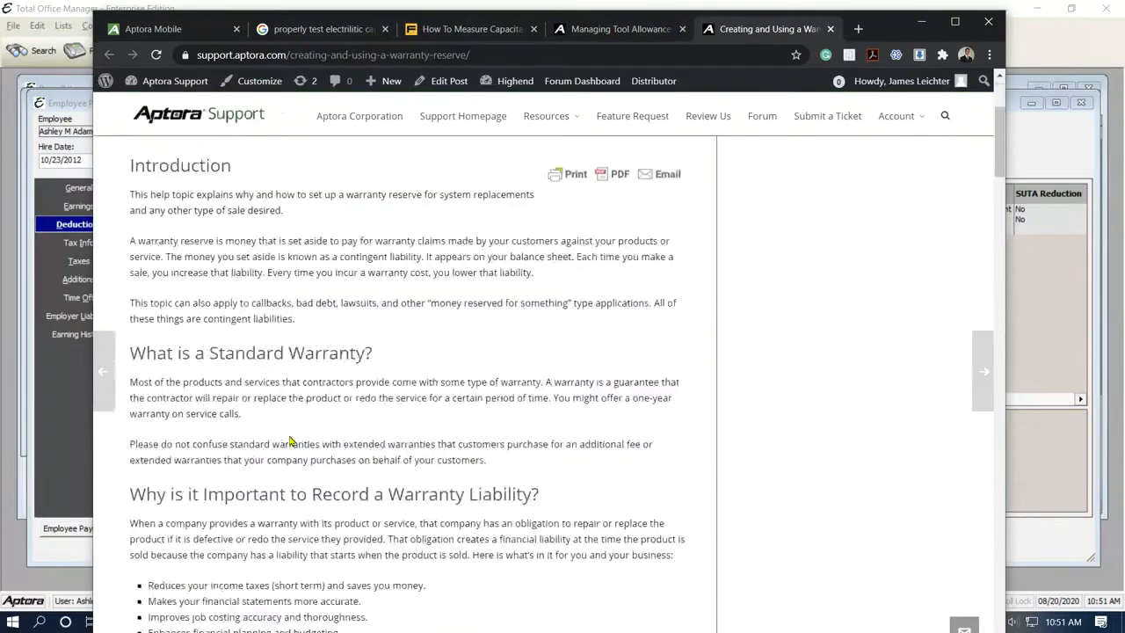
pyautogui.scroll(1, 393, 419)
pyautogui.scroll(-2, 392, 419)
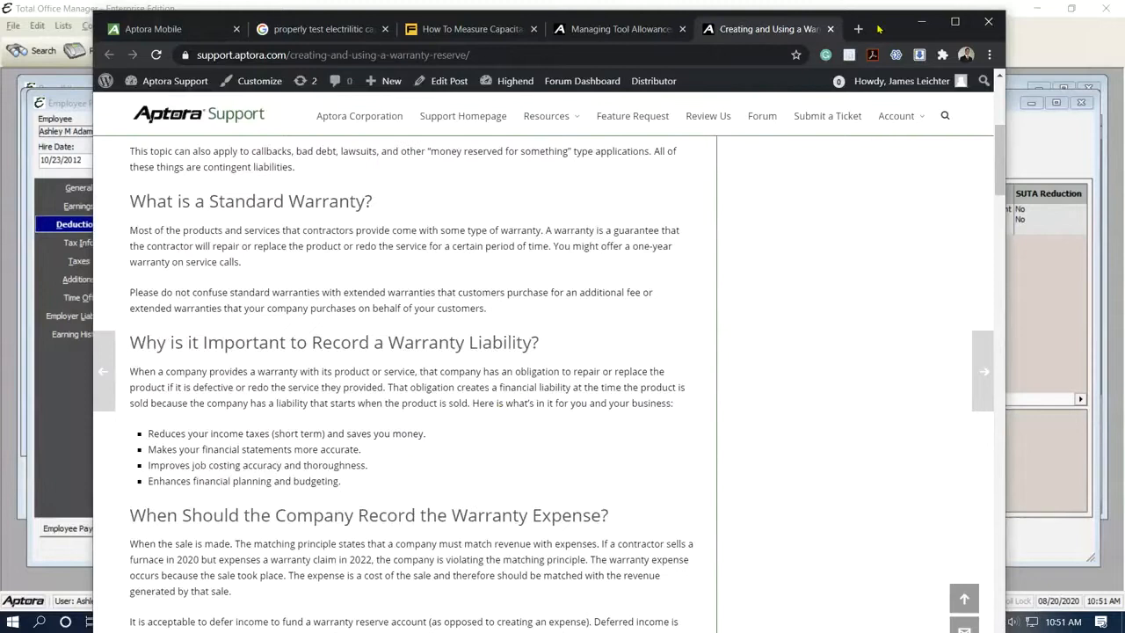
# - Switch back to Total Office Manager and look over the available company, employee and vendor commands
pyautogui.click(920, 21)
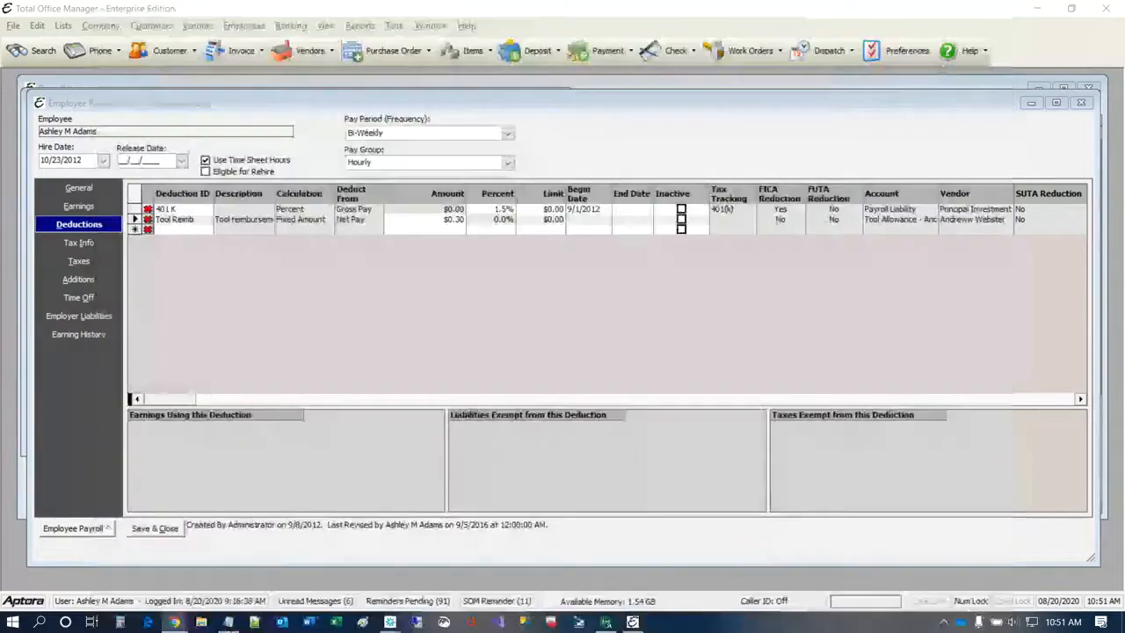
pyautogui.click(101, 25)
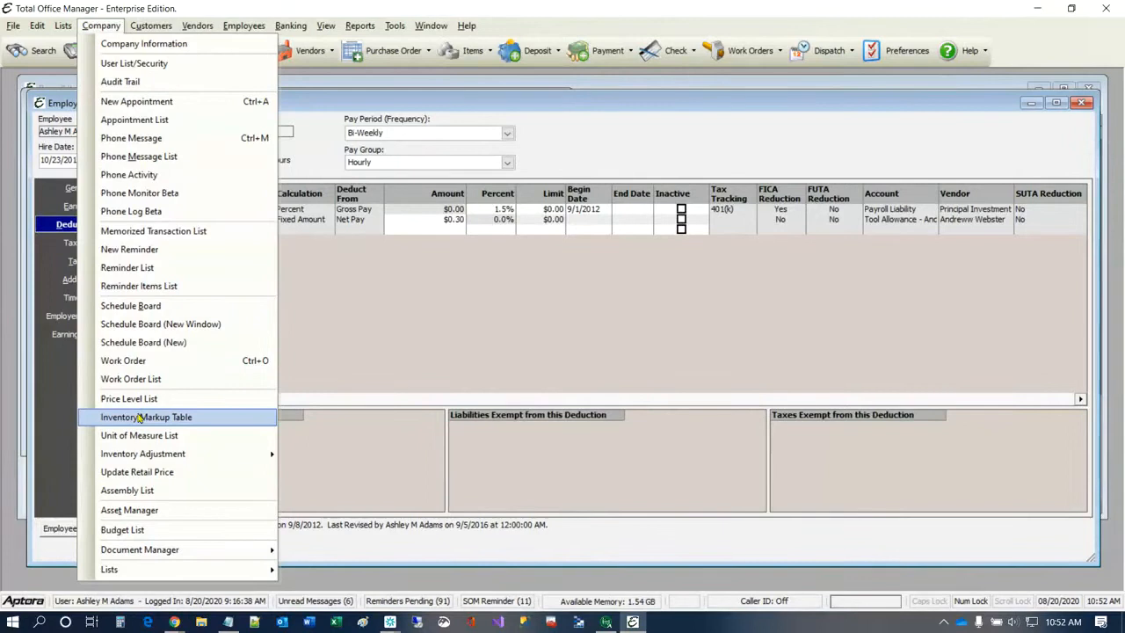
pyautogui.moveTo(243, 26)
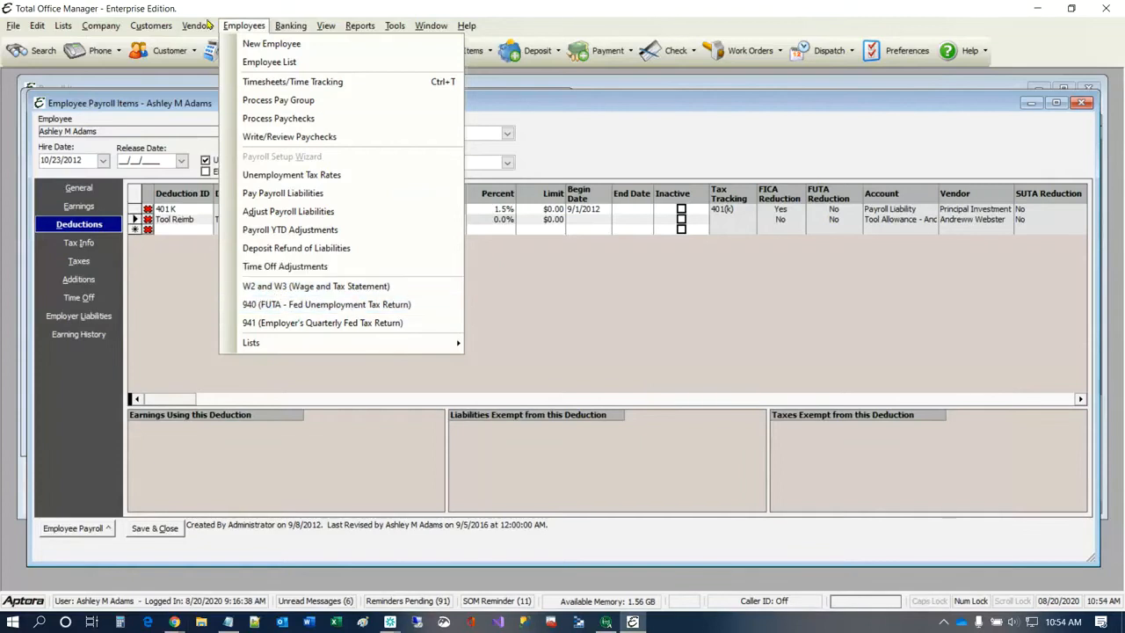
pyautogui.click(207, 25)
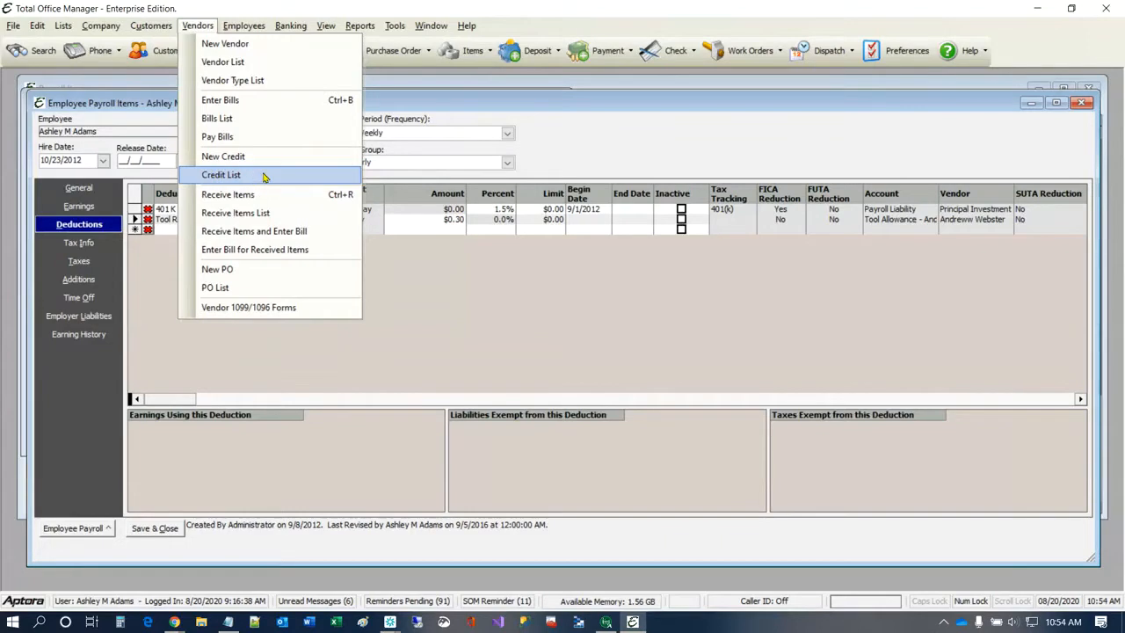
pyautogui.click(564, 152)
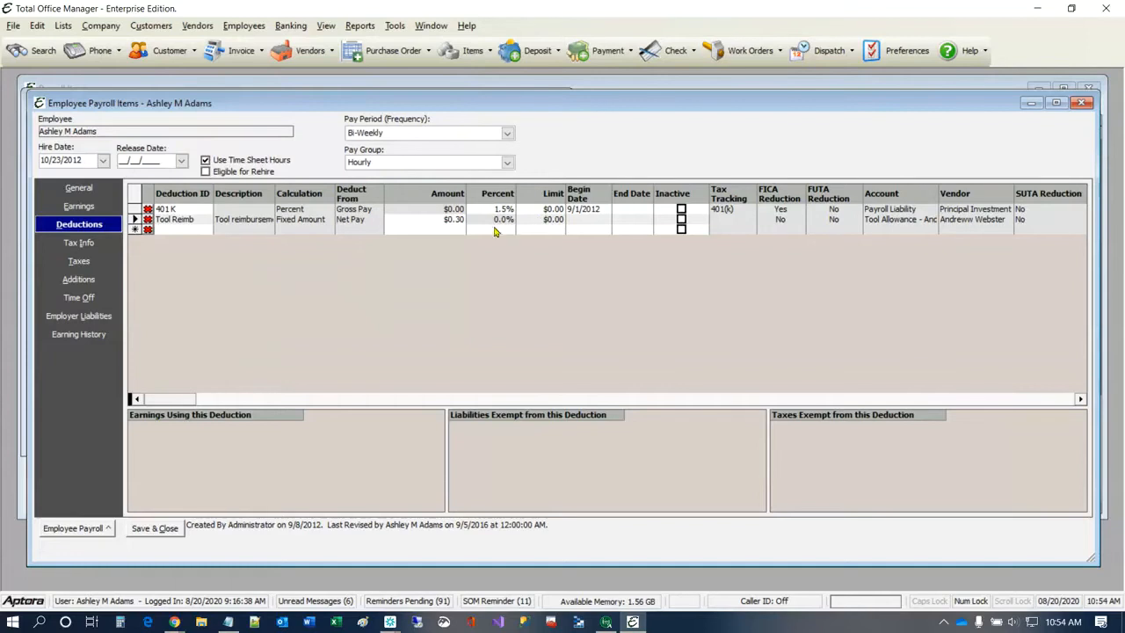
pyautogui.moveTo(482, 107); pyautogui.dragTo(466, 109)
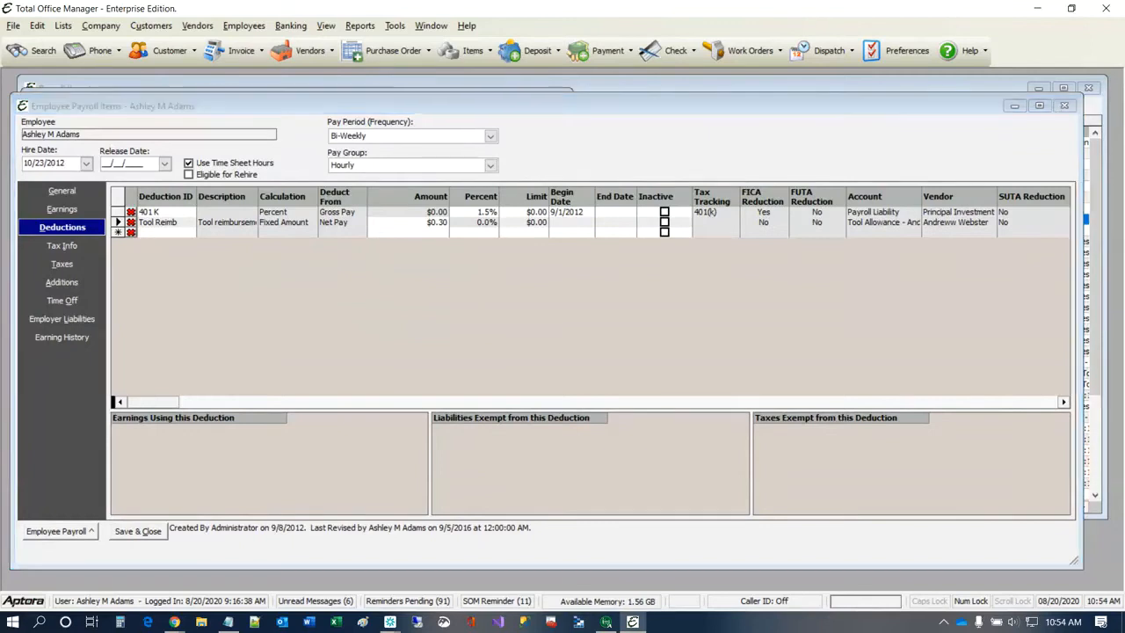
# - Switch to the Chrome browser and revisit the introduction of the warranty reserve article
pyautogui.moveTo(1124, 97); pyautogui.dragTo(821, 35)
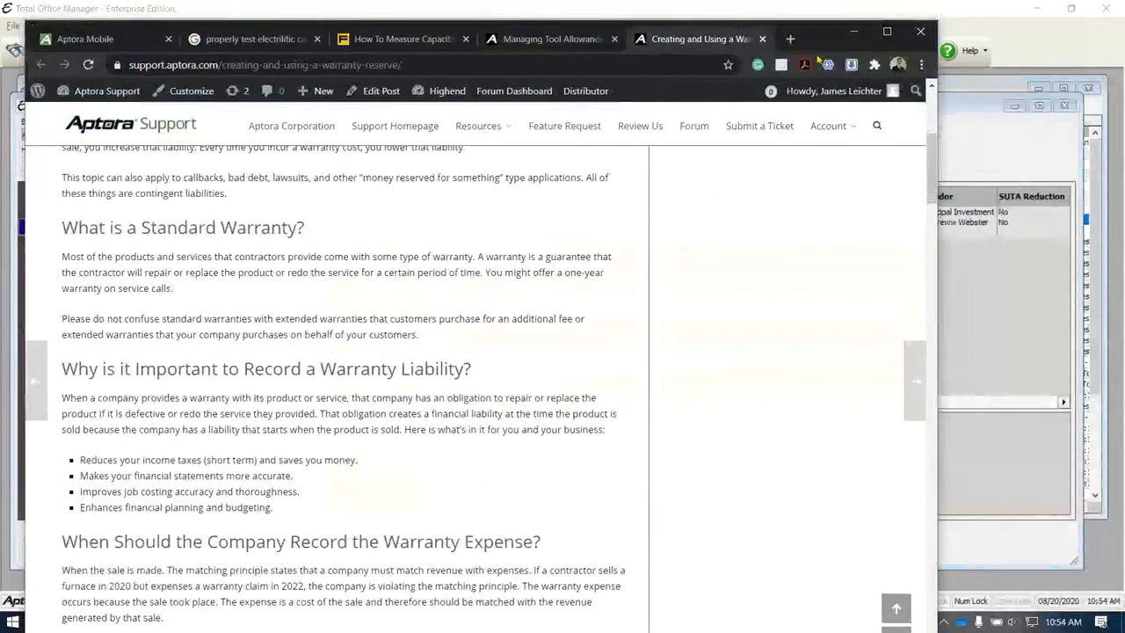
pyautogui.scroll(1, 372, 286)
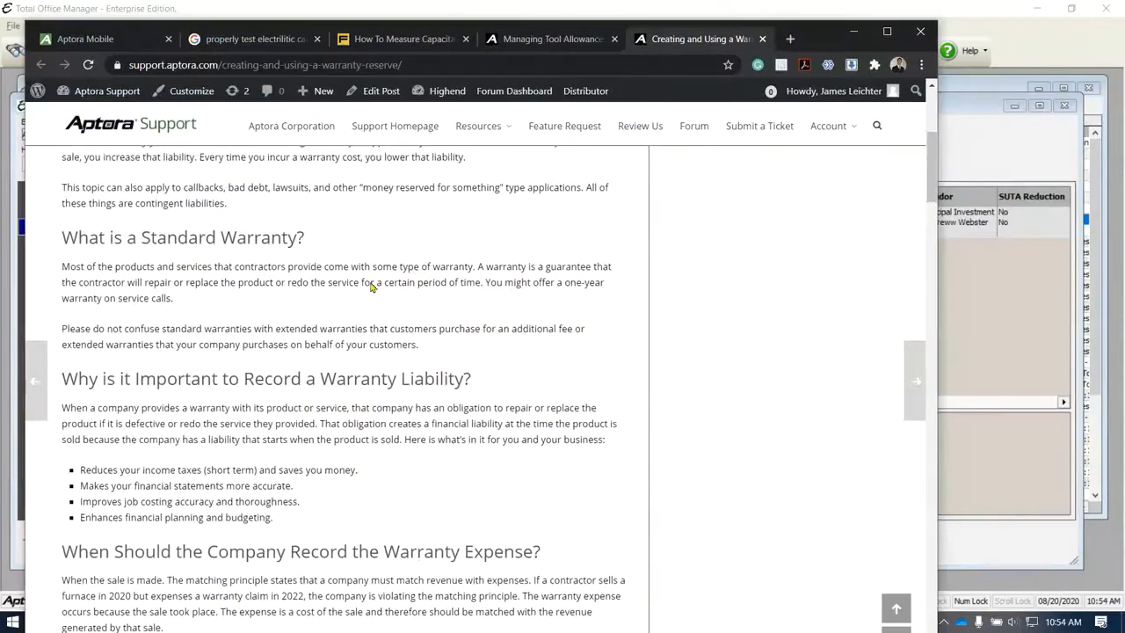
pyautogui.scroll(4, 372, 286)
pyautogui.scroll(-2, 361, 352)
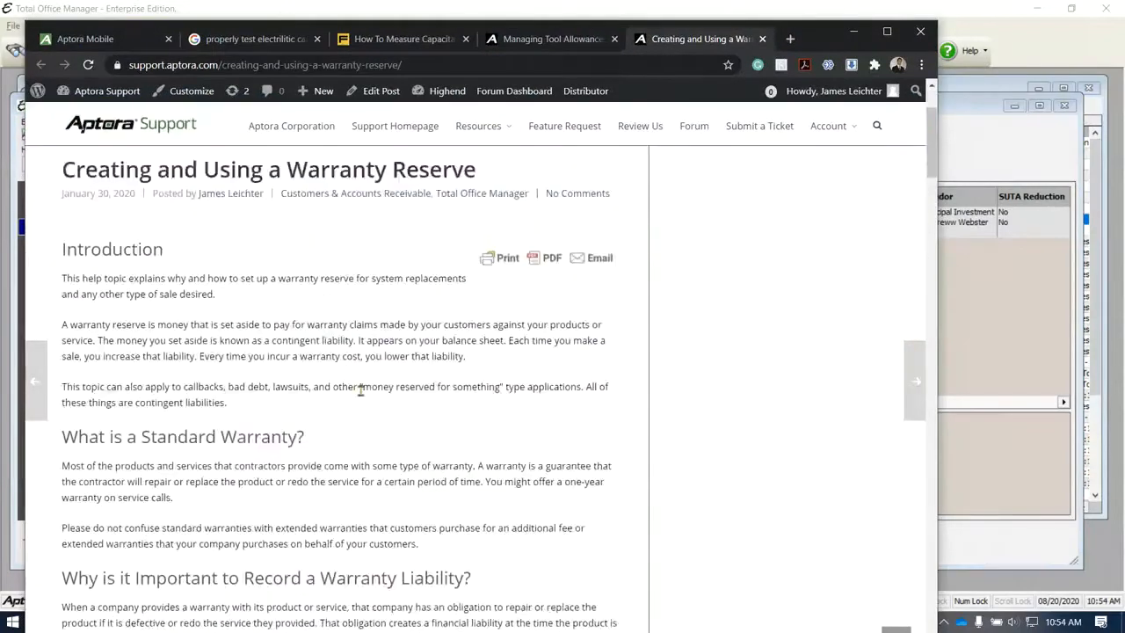
# - Review the Managing Tool Allowances and Tool Reimbursements article from its title to the Tips section, and return to Total Office Manager
pyautogui.click(555, 40)
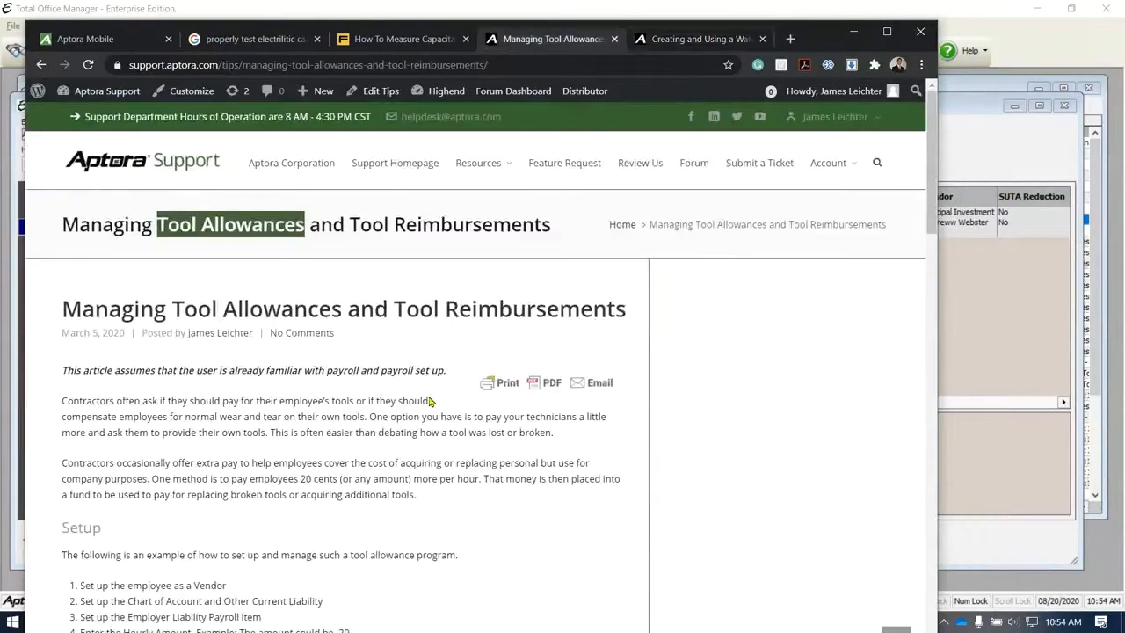
pyautogui.scroll(-1, 430, 401)
pyautogui.scroll(-4, 430, 401)
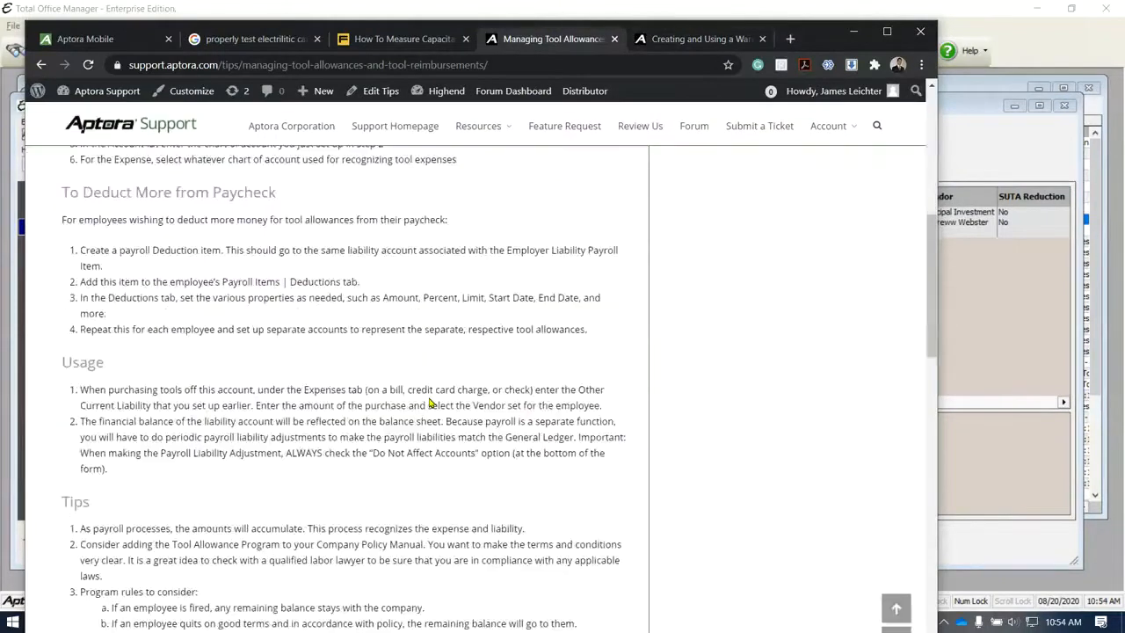
pyautogui.scroll(-2, 430, 401)
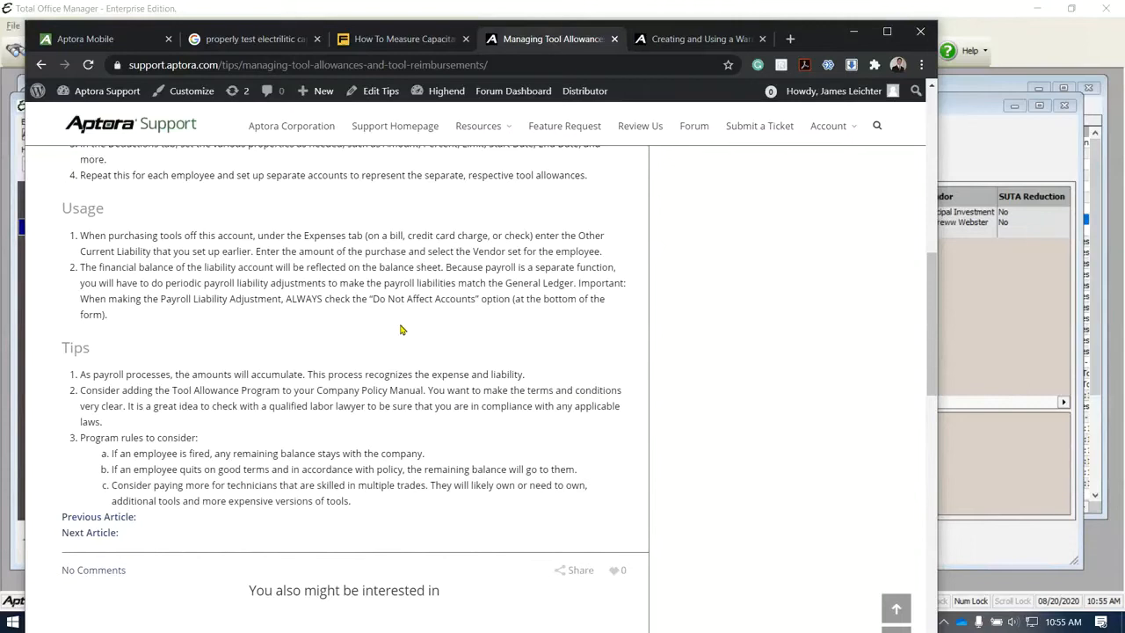
pyautogui.scroll(1, 401, 335)
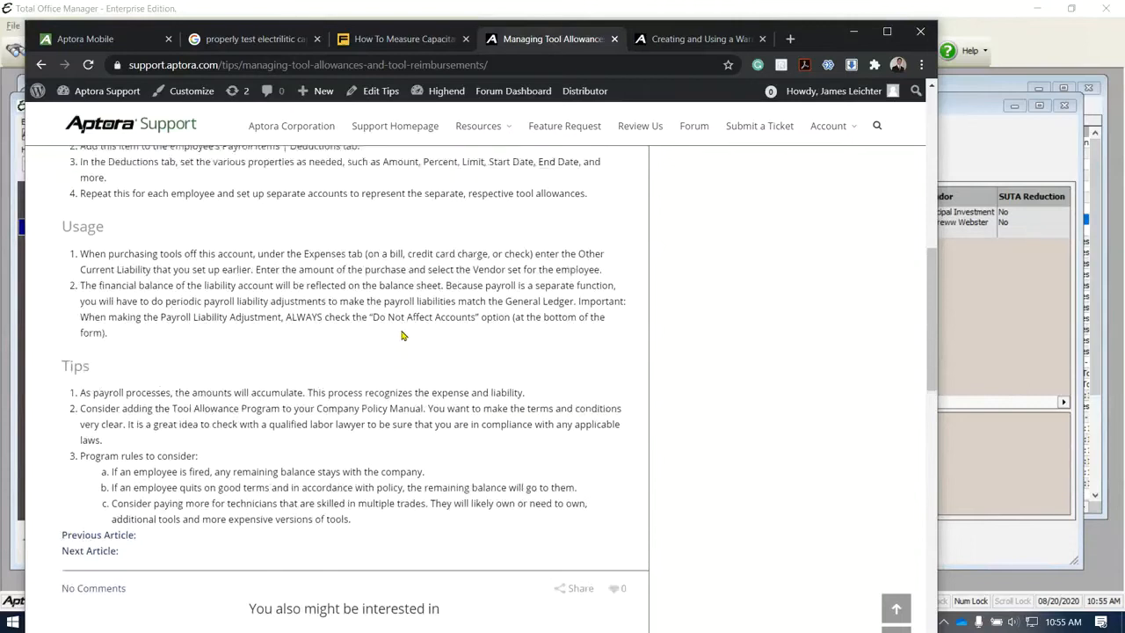
pyautogui.scroll(4, 401, 335)
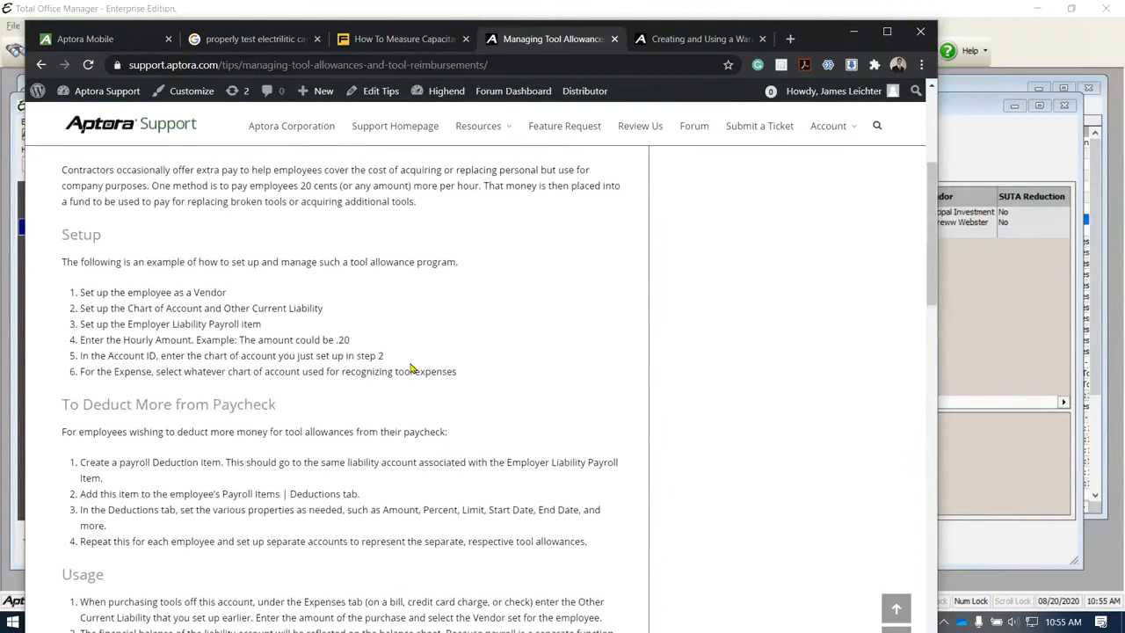
pyautogui.scroll(2, 410, 368)
pyautogui.scroll(2, 407, 372)
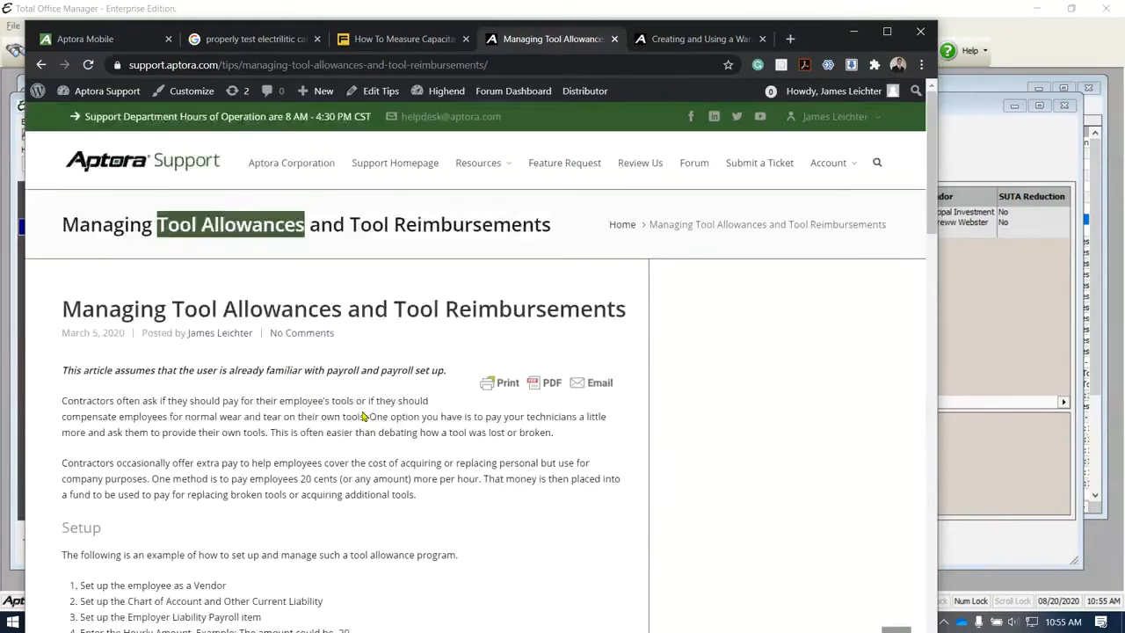
pyautogui.moveTo(857, 45); pyautogui.dragTo(924, 88)
pyautogui.click(921, 75)
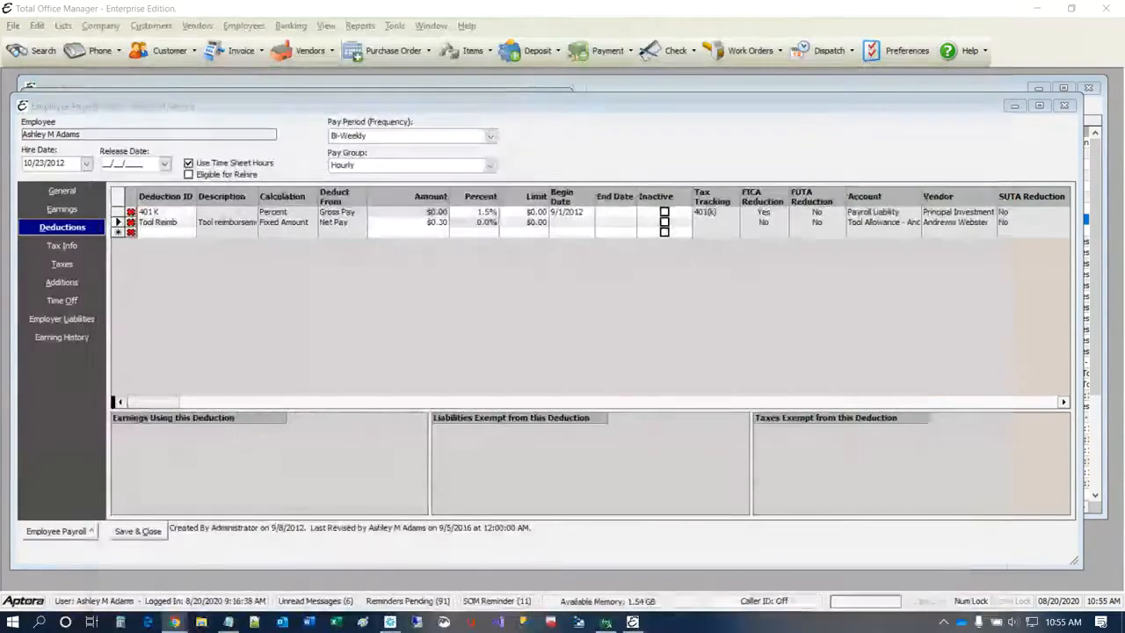